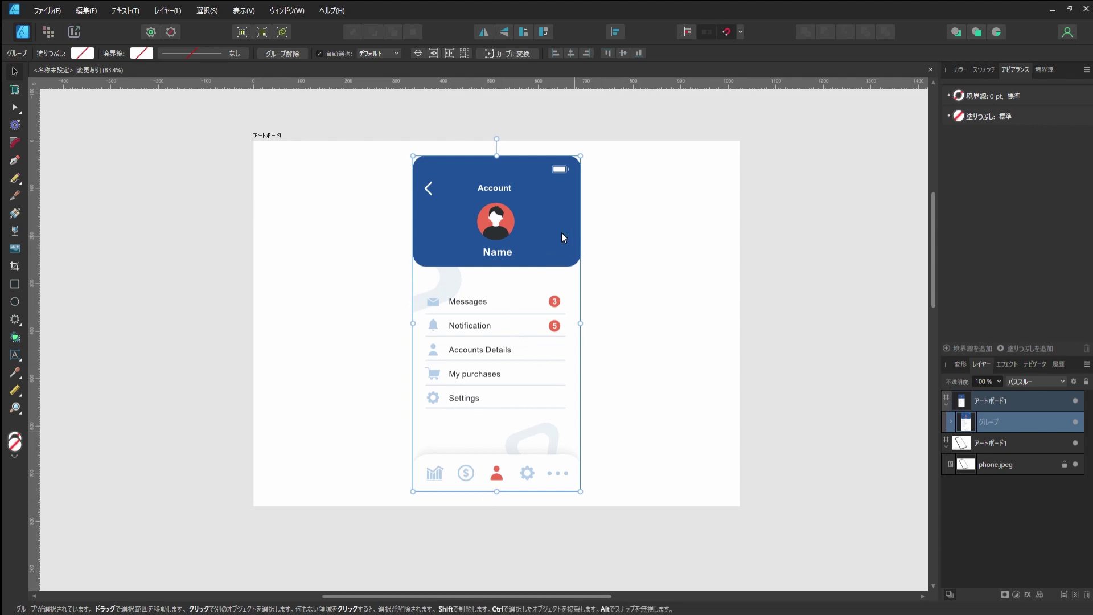
Scroll the canvas from the Account UI design down to the phone.jpeg artboard
scroll(623, 255, "down", 5)
scroll(618, 251, "down", 5)
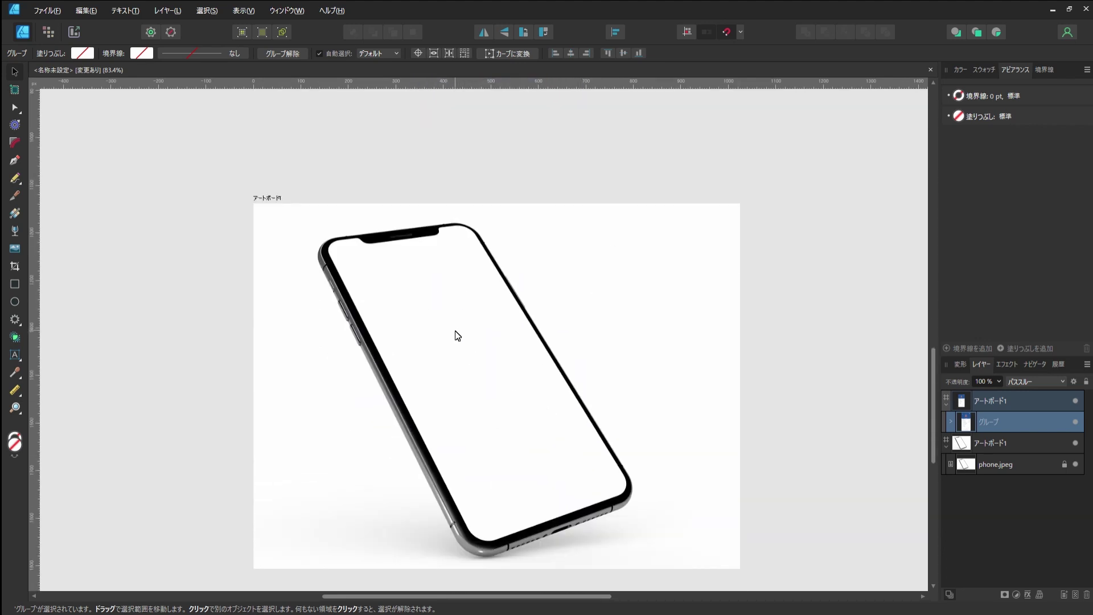
scroll(458, 330, "down", 2)
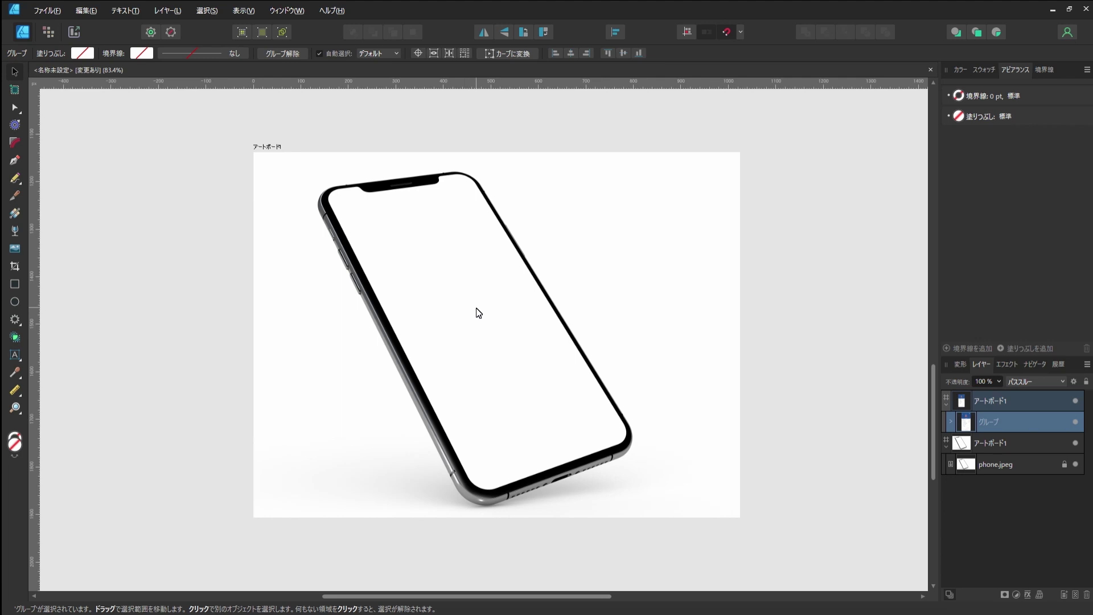
scroll(480, 273, "up", 1)
scroll(493, 285, "up", 4)
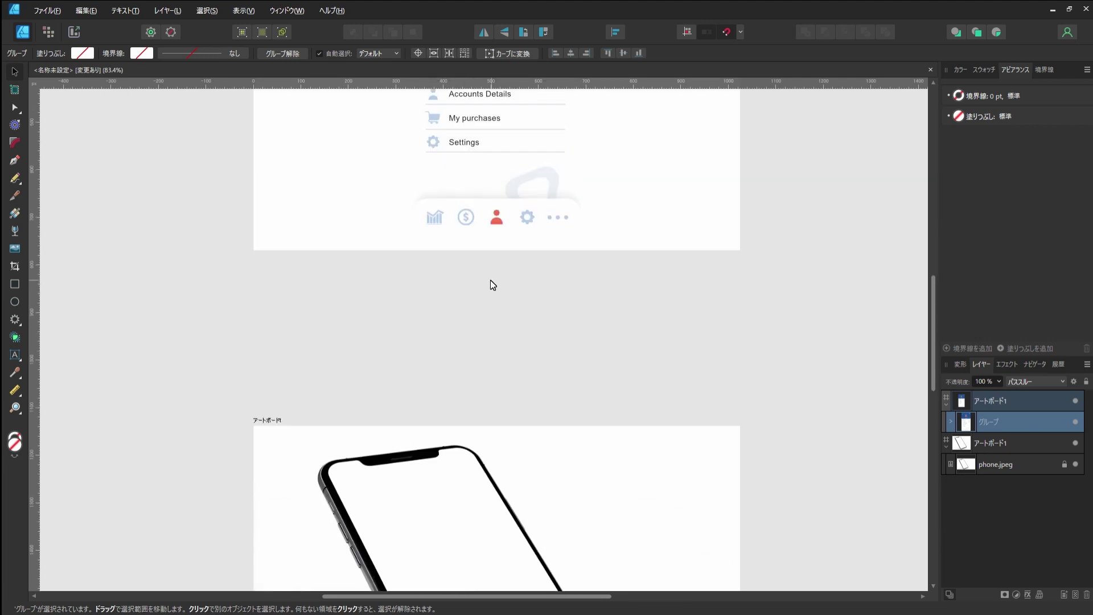
scroll(493, 284, "up", 4)
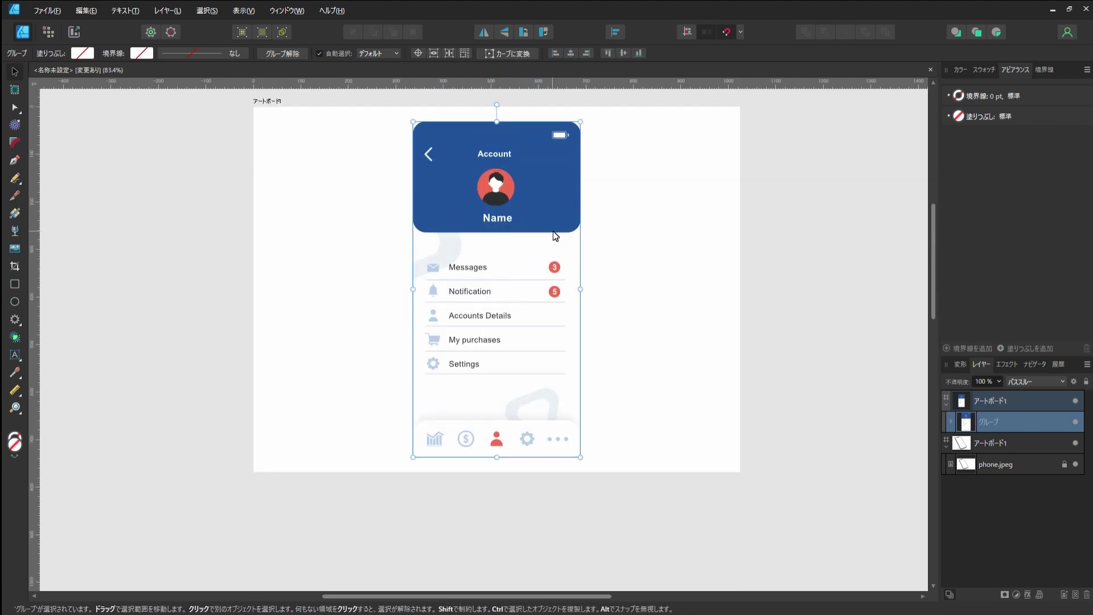
scroll(555, 235, "down", 5)
scroll(555, 233, "down", 2)
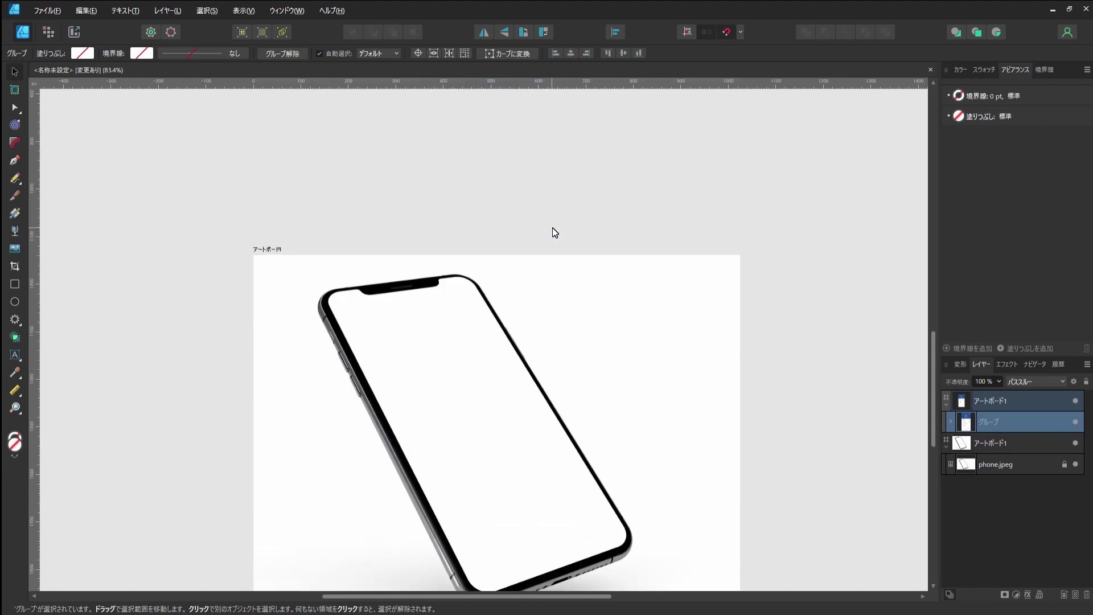
scroll(512, 236, "down", 2)
scroll(465, 257, "up", 1)
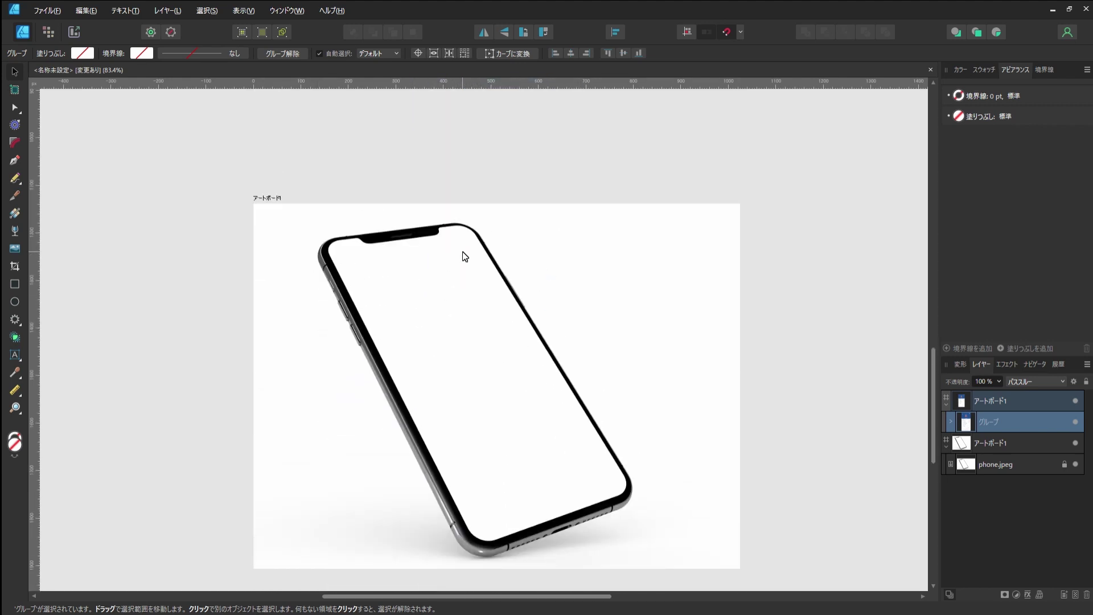
scroll(465, 256, "down", 1)
scroll(464, 253, "up", 1)
scroll(465, 254, "up", 2)
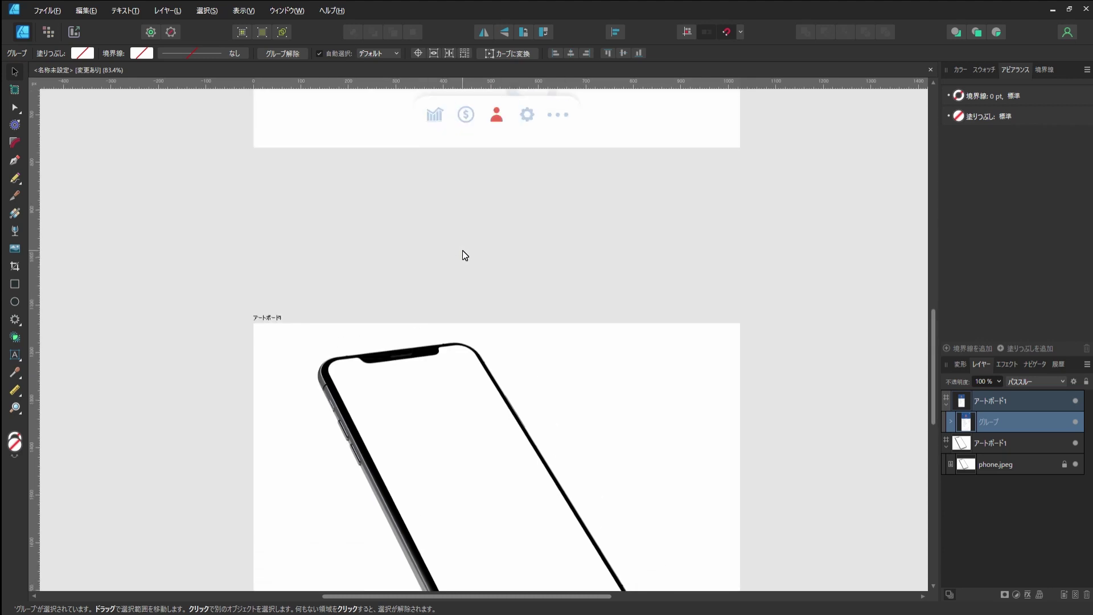
scroll(464, 252, "up", 1)
scroll(477, 188, "up", 2)
scroll(490, 185, "up", 1)
scroll(492, 186, "up", 1)
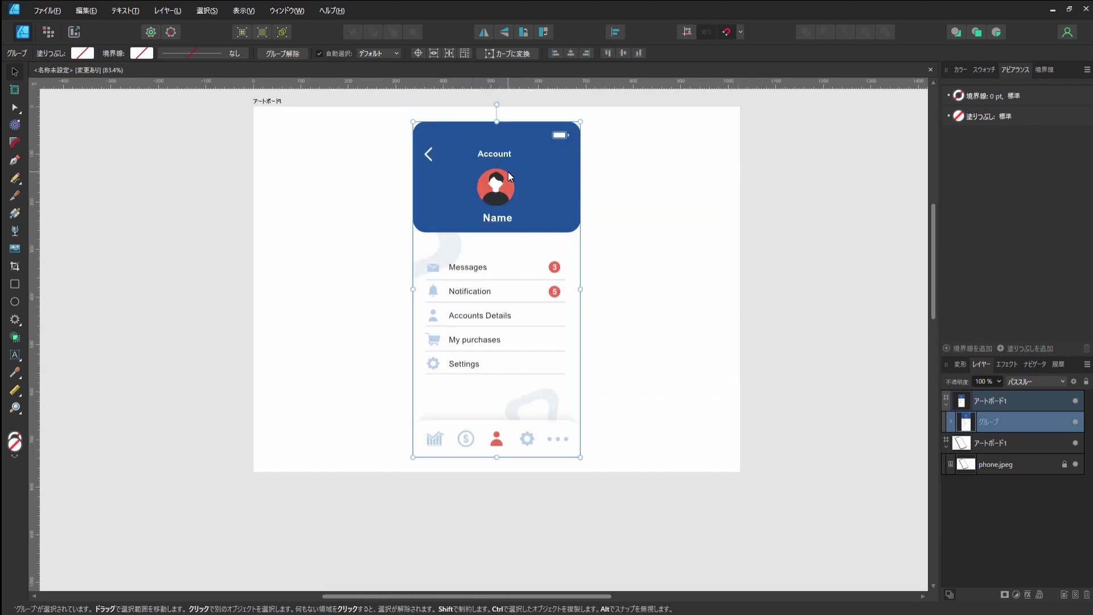
scroll(508, 176, "down", 4)
Paste the copied Account UI group and drag it over the phone on the photo artboard
scroll(506, 177, "down", 4)
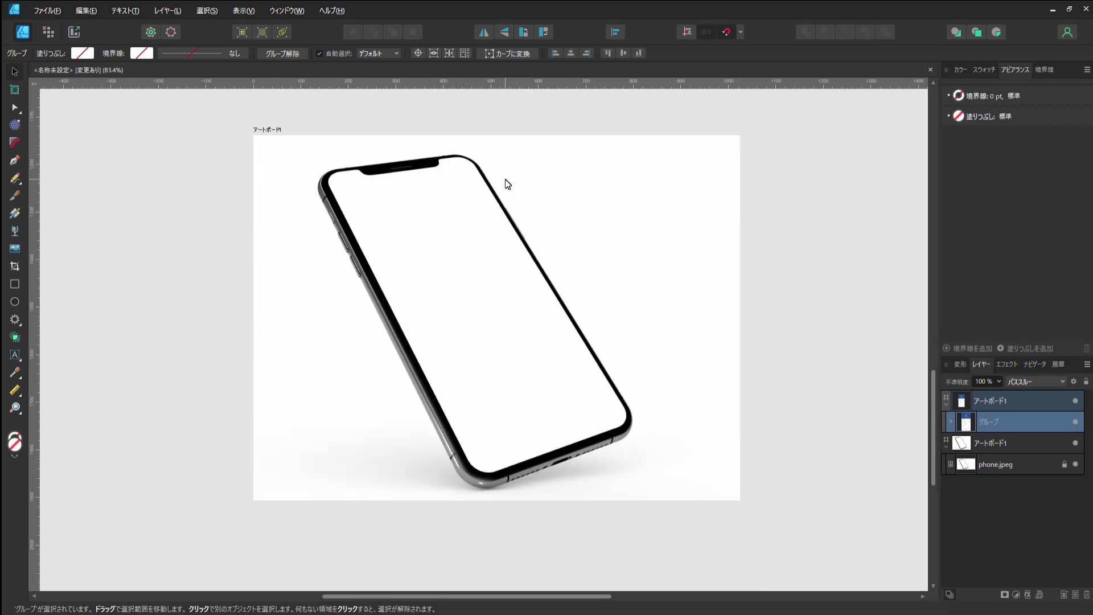
left_click(632, 288)
key("ctrl+v")
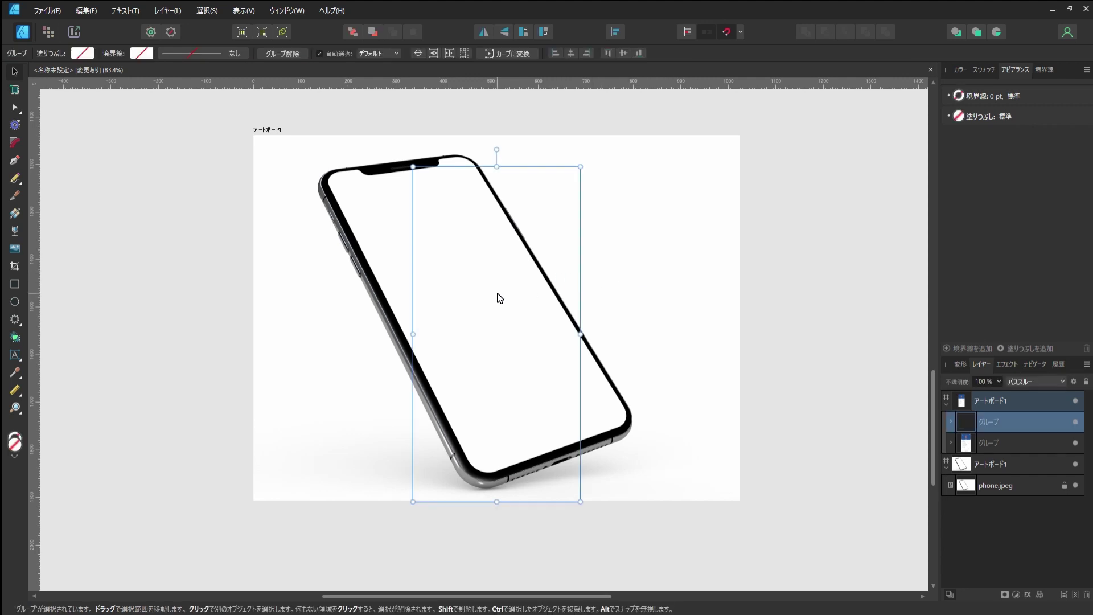
left_click_drag(497, 297, 551, 282)
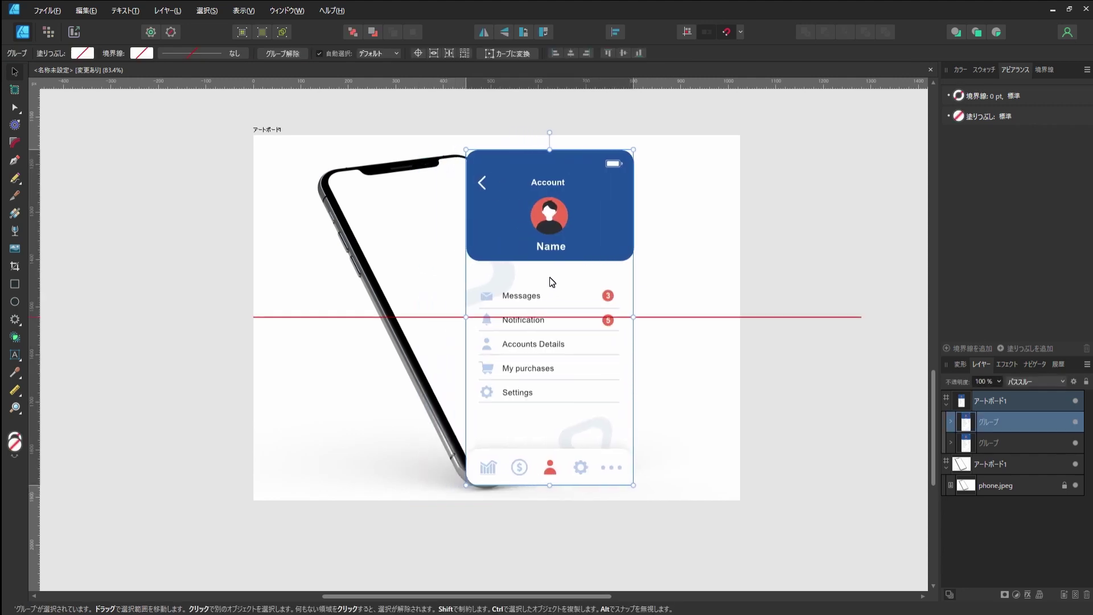
left_click_drag(535, 235, 586, 227)
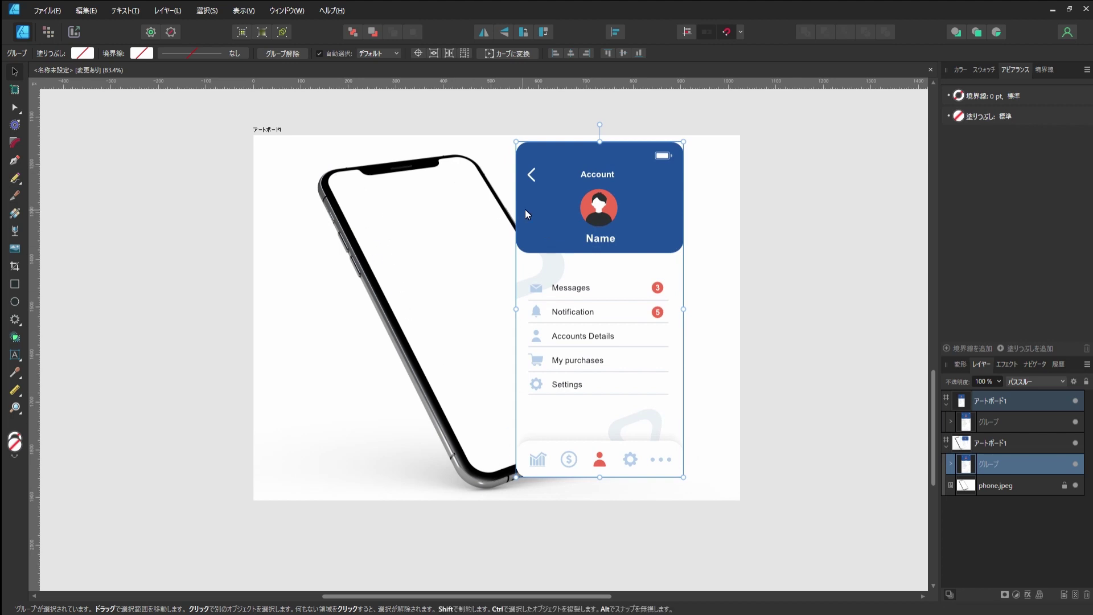
mouse_move(553, 210)
left_mouse_down()
mouse_move(561, 221)
mouse_move(546, 221)
left_mouse_up()
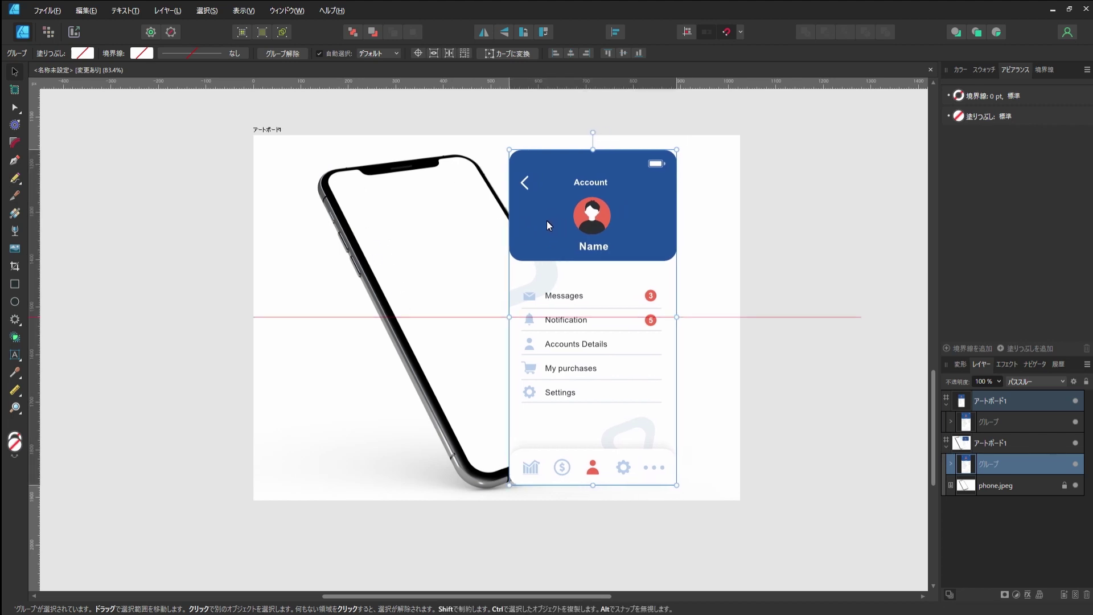
Convert the pasted UI into a warp group using Layer > Warp Group > Perspective
left_click(180, 14)
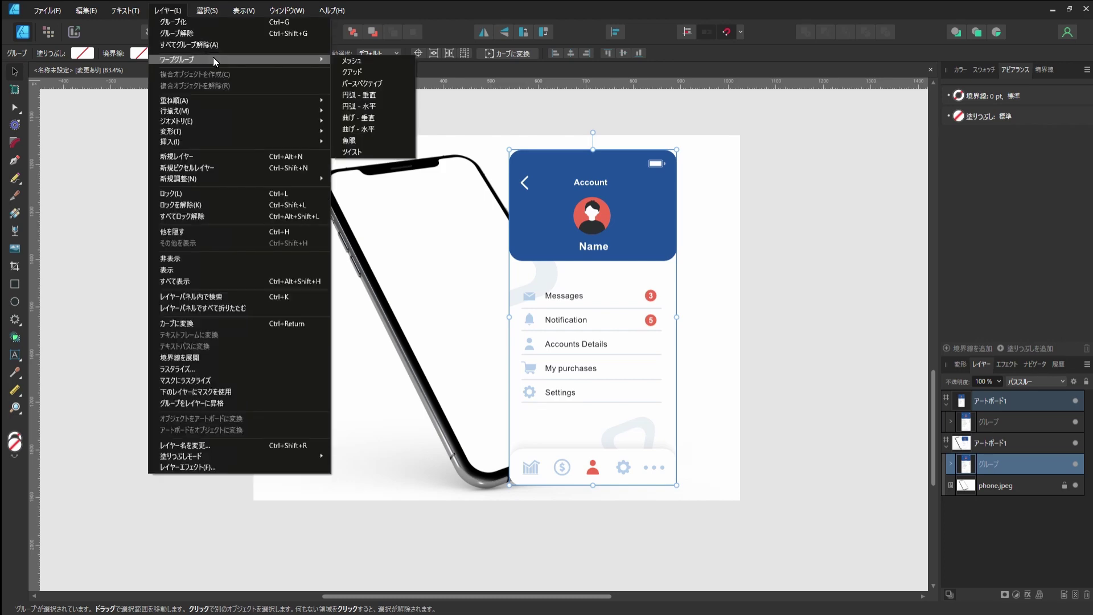
mouse_move(83, 95)
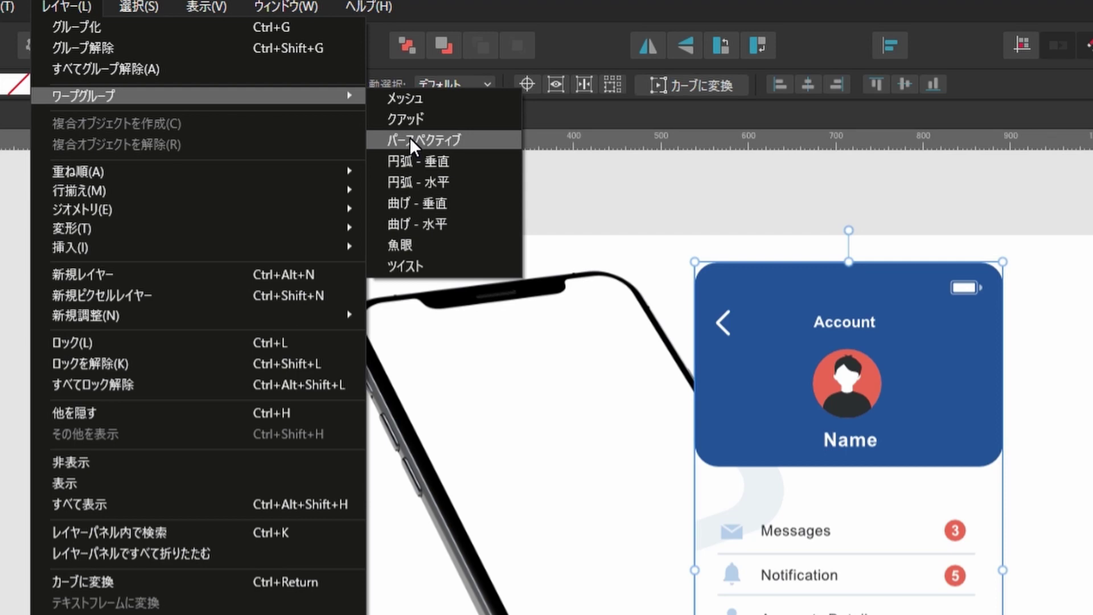
left_click(409, 139)
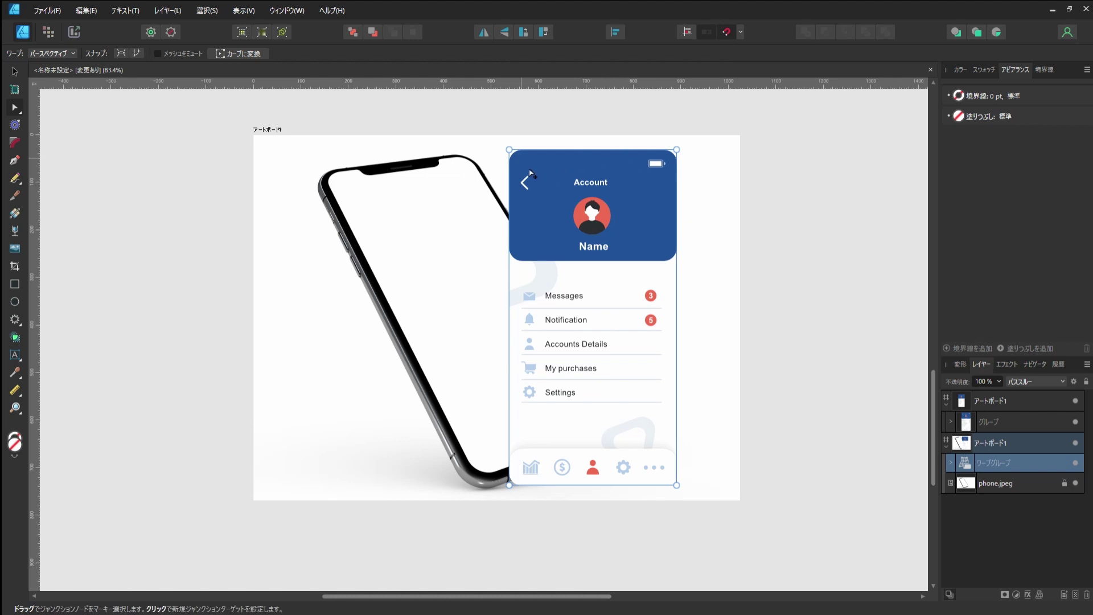
Drag the four perspective corner nodes onto the tilted phone screen's corners
left_click_drag(522, 166, 332, 189)
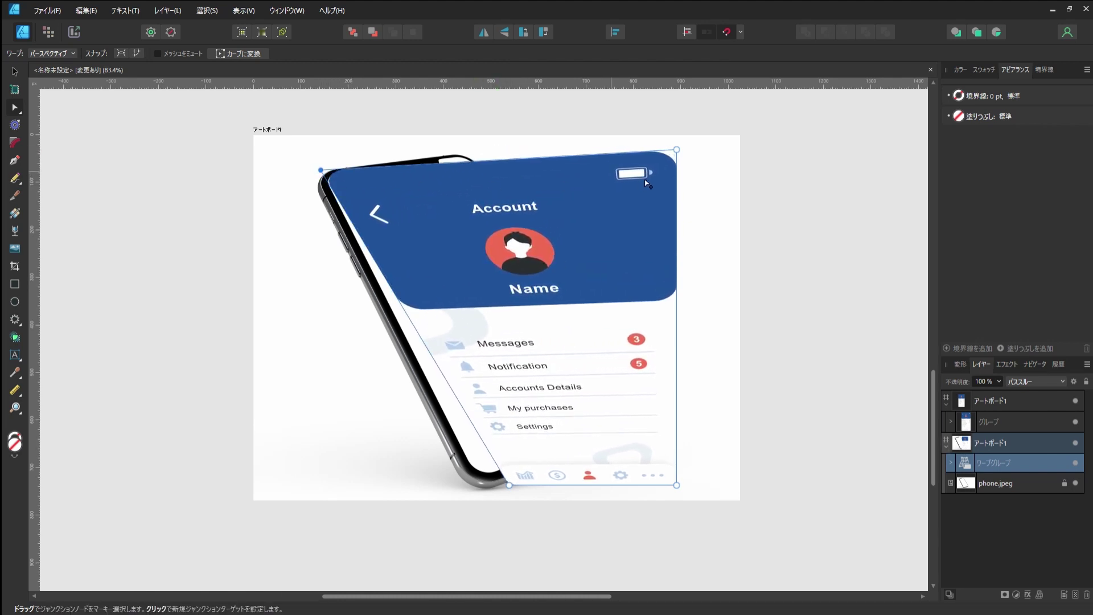
left_click_drag(687, 166, 480, 169)
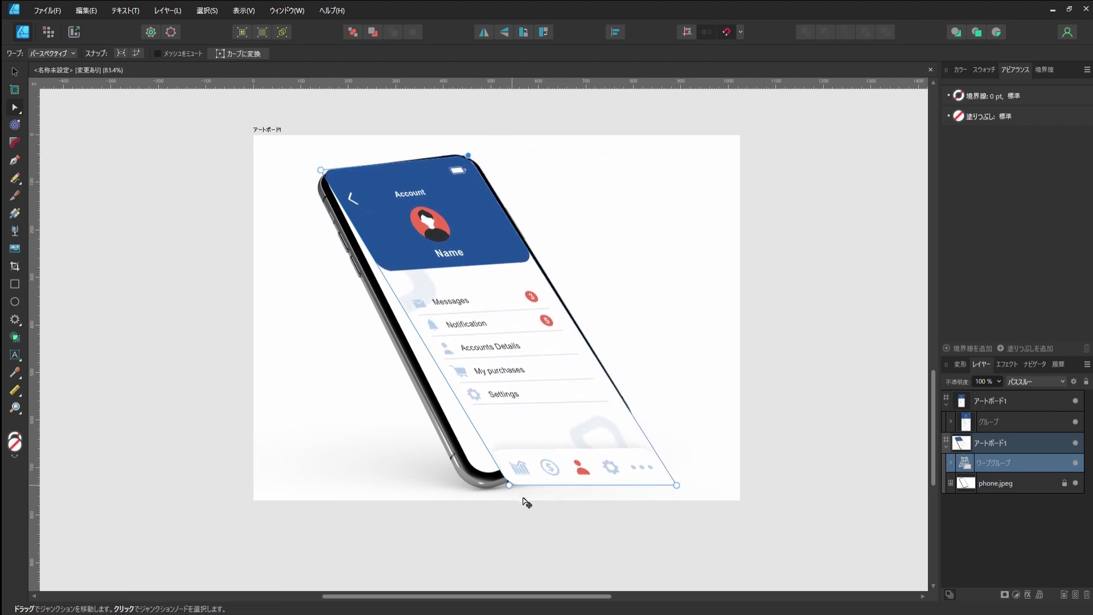
left_click_drag(520, 499, 487, 492)
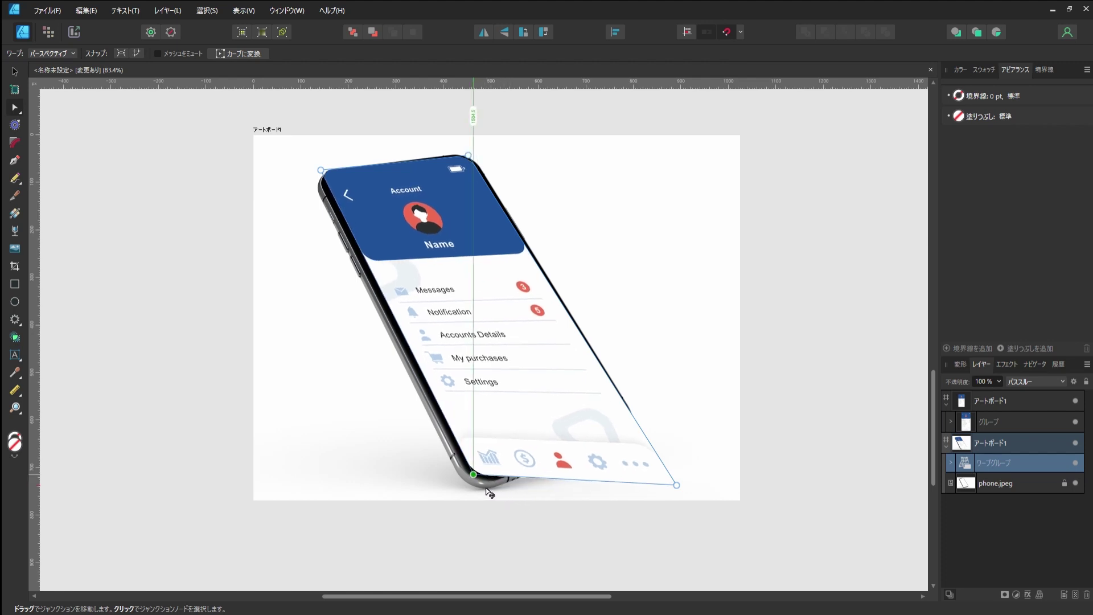
left_click_drag(691, 500, 643, 436)
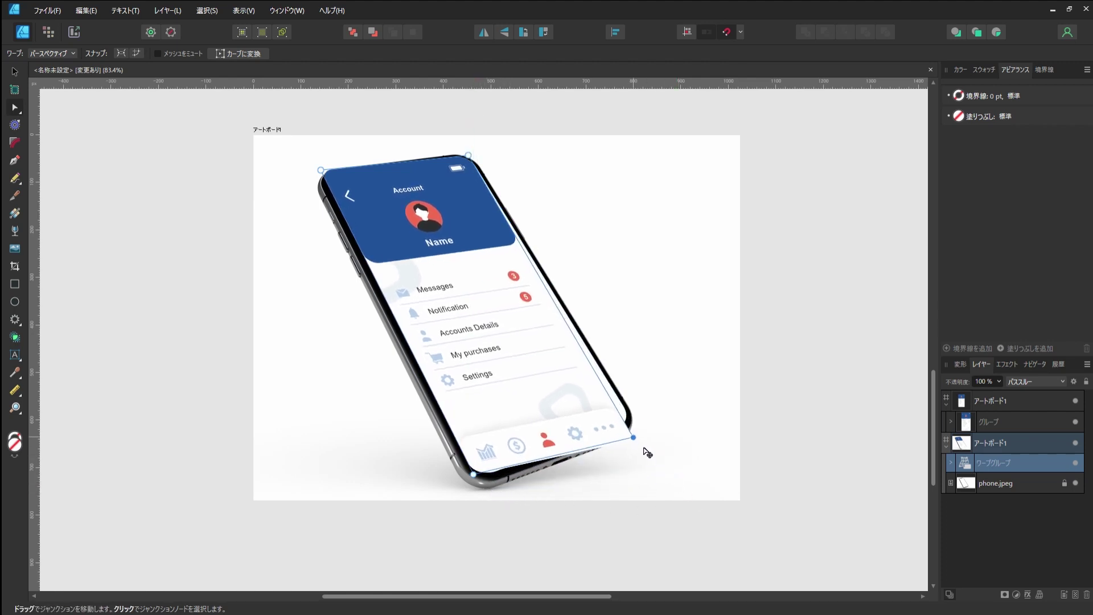
Zoom in and refine the bottom-left warp corner onto the screen edge
scroll(497, 465, "up", 3, "ctrl")
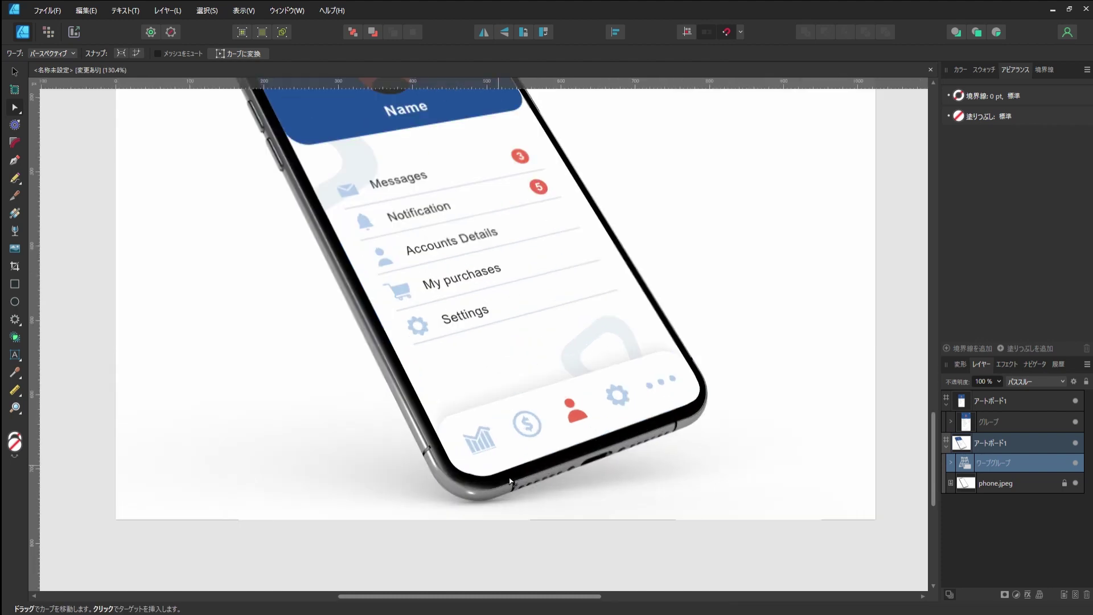
scroll(497, 465, "up", 2, "ctrl")
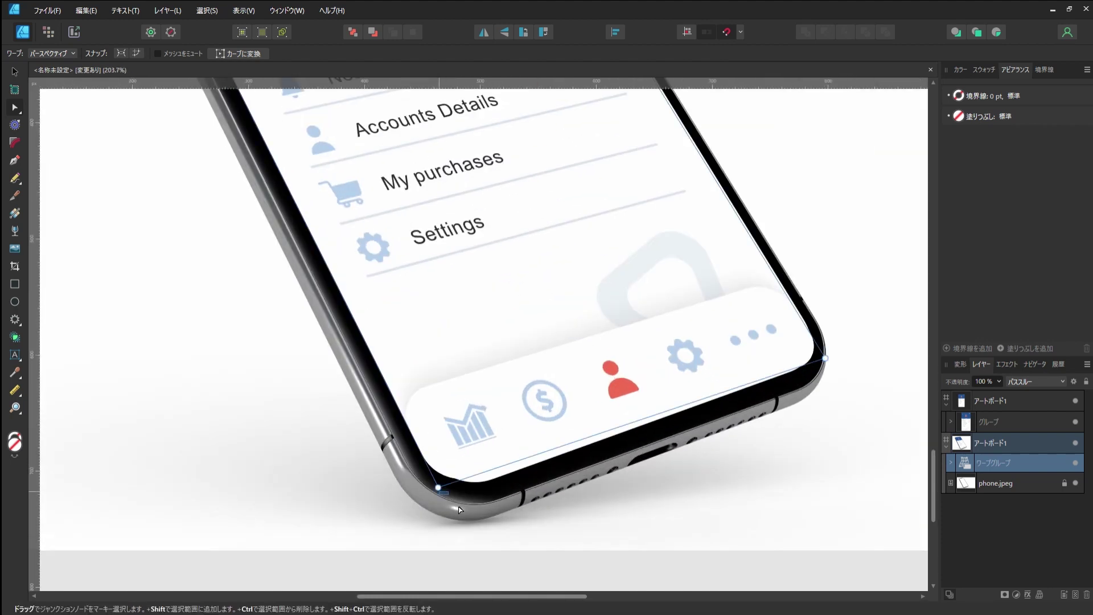
mouse_move(438, 487)
left_mouse_down()
mouse_move(458, 493)
mouse_move(455, 515)
left_mouse_up()
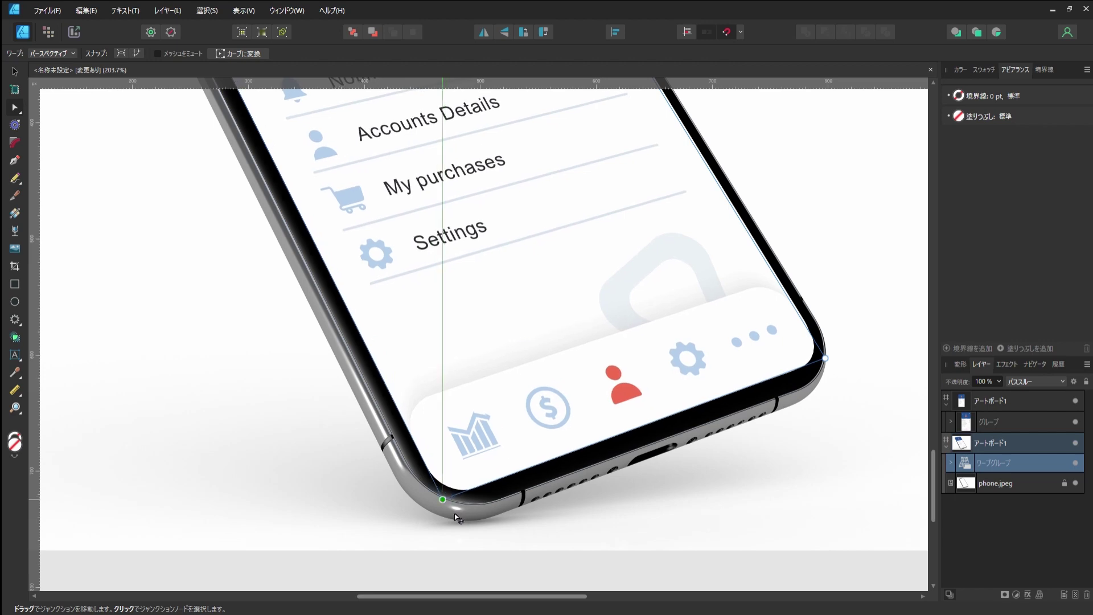
scroll(705, 314, "up", 3)
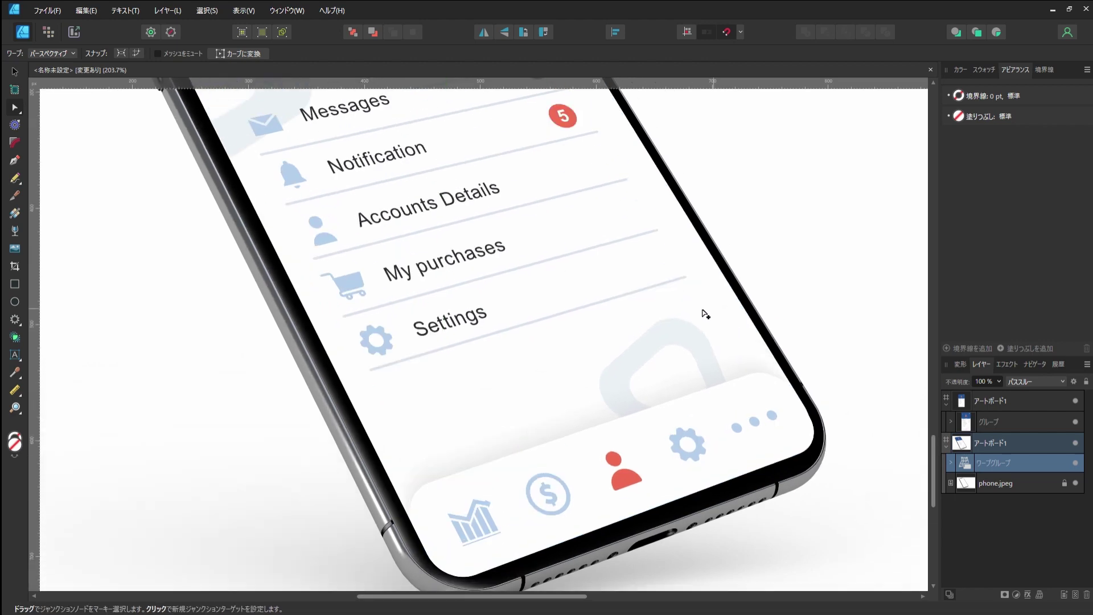
scroll(495, 271, "down", 5)
scroll(446, 282, "up", 3)
scroll(446, 282, "up", 1)
scroll(446, 289, "up", 1)
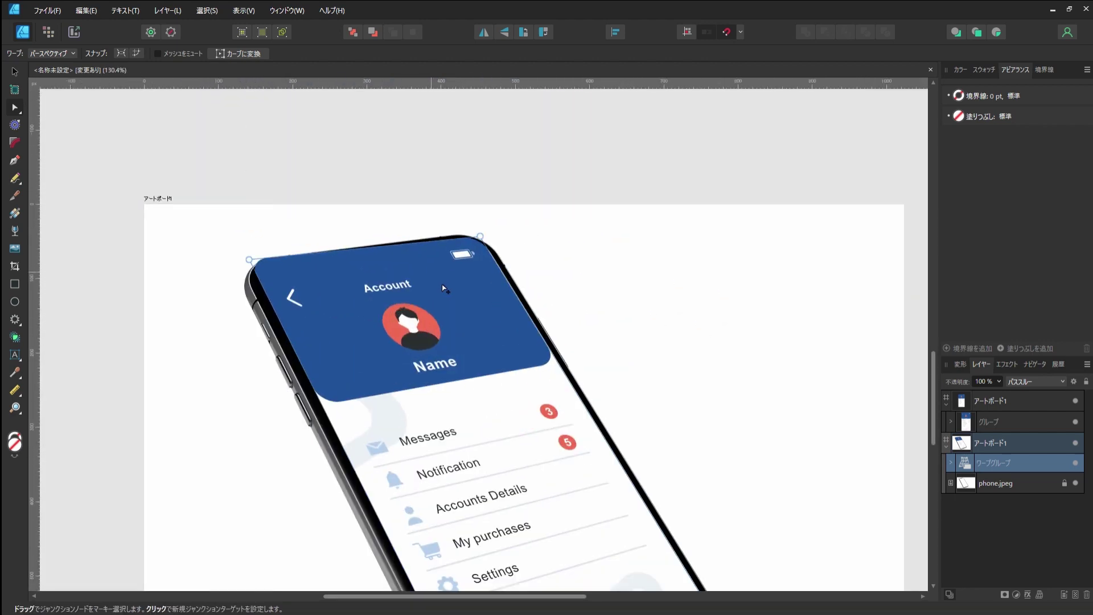
scroll(249, 284, "up", 3)
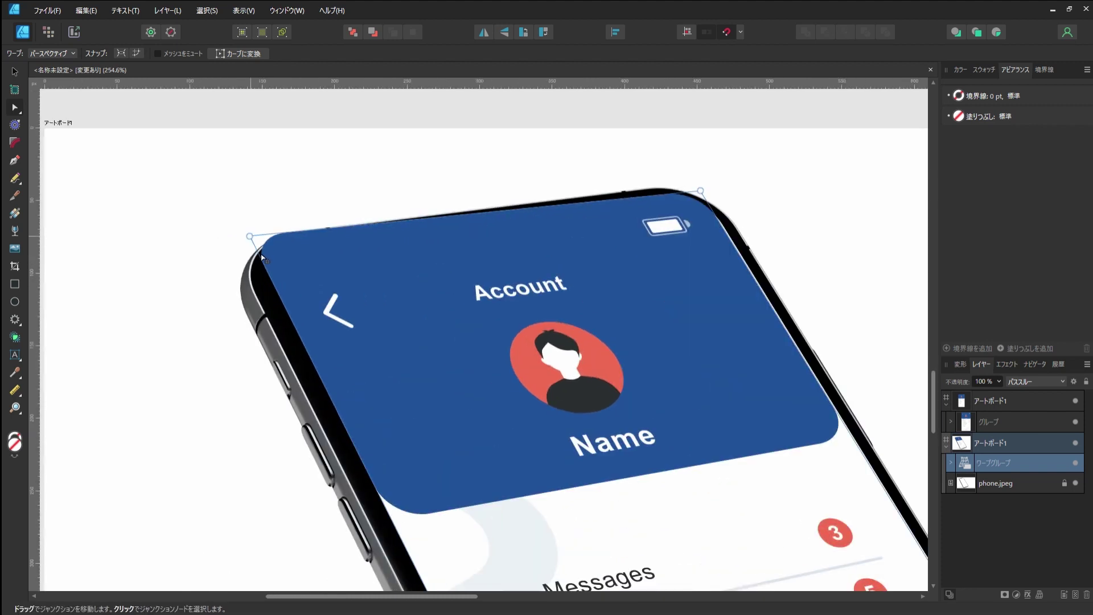
Nudge the top-left and top-right warp corners onto the phone screen's corners
left_click_drag(260, 255, 264, 266)
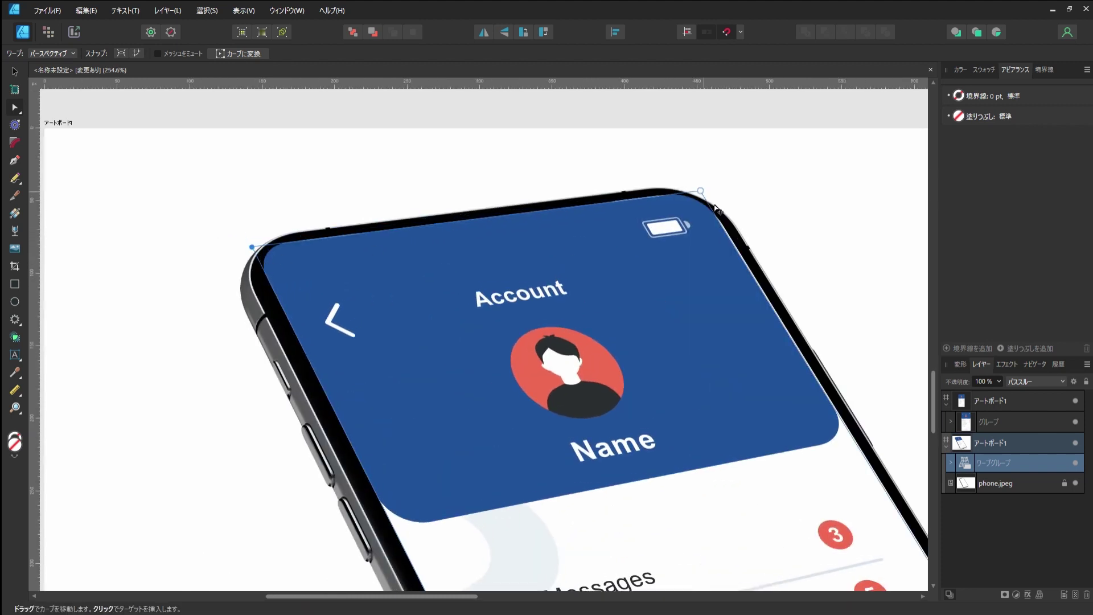
left_click_drag(716, 210, 715, 202)
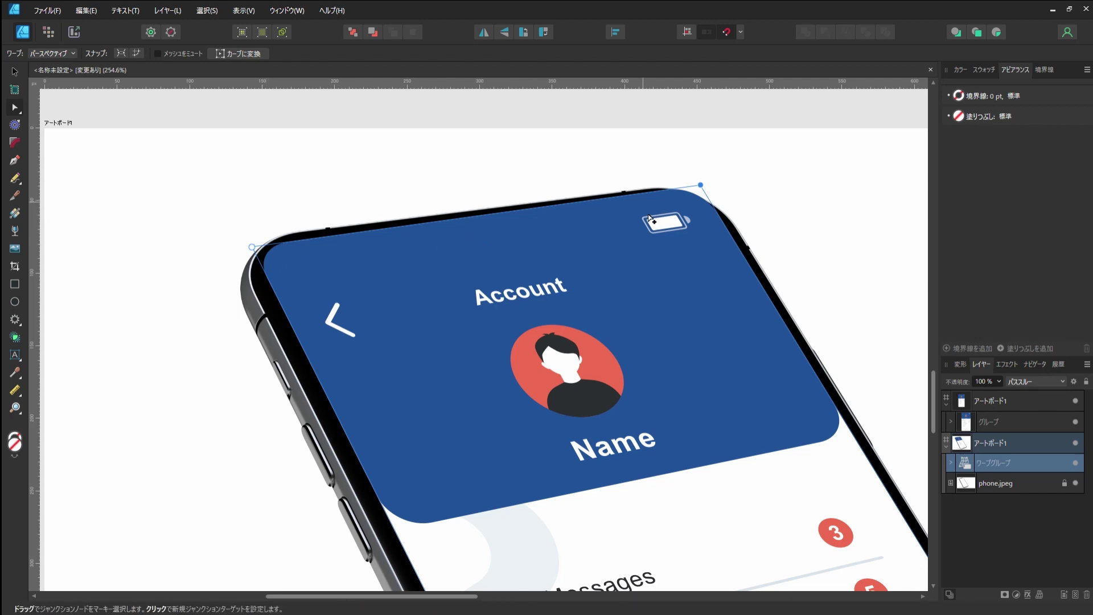
scroll(458, 287, "down", 1)
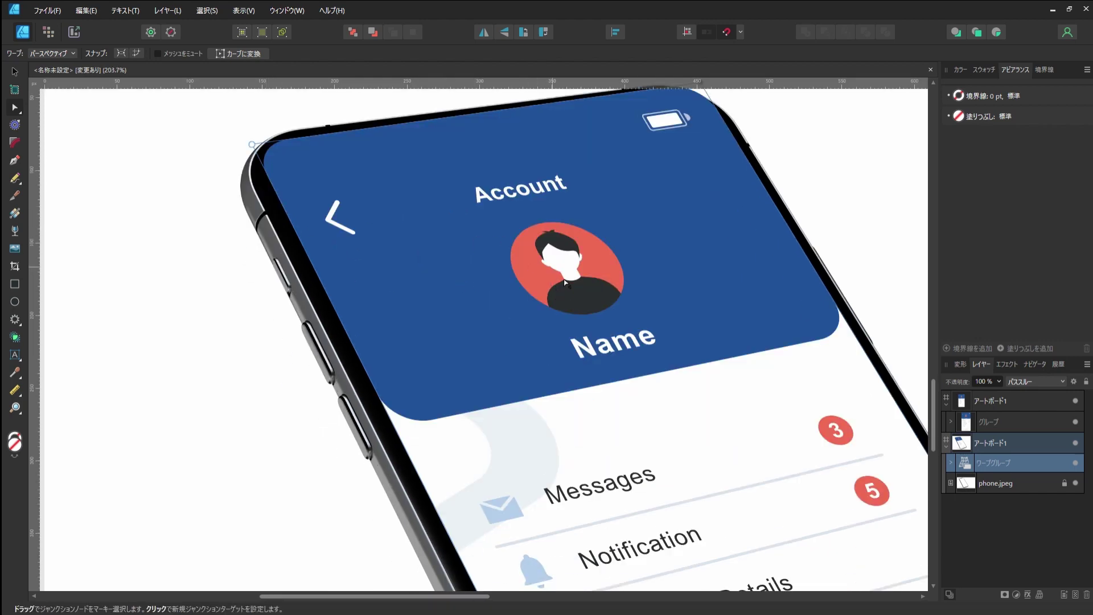
scroll(561, 283, "down", 1)
scroll(647, 311, "down", 2)
scroll(647, 310, "right", 2)
scroll(569, 216, "down", 3)
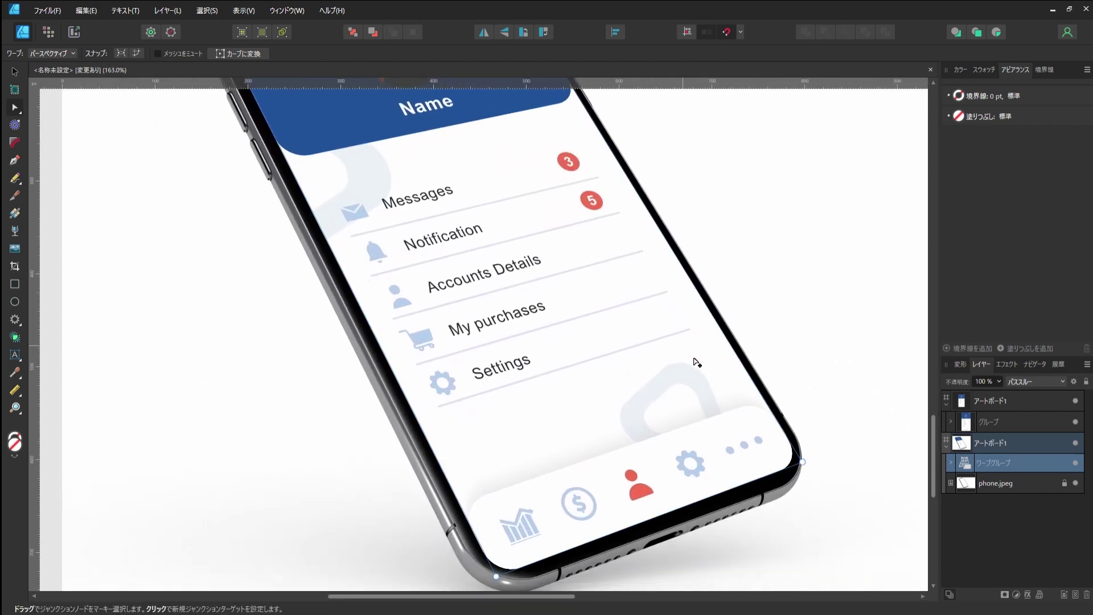
scroll(683, 342, "down", 1)
scroll(660, 313, "down", 1)
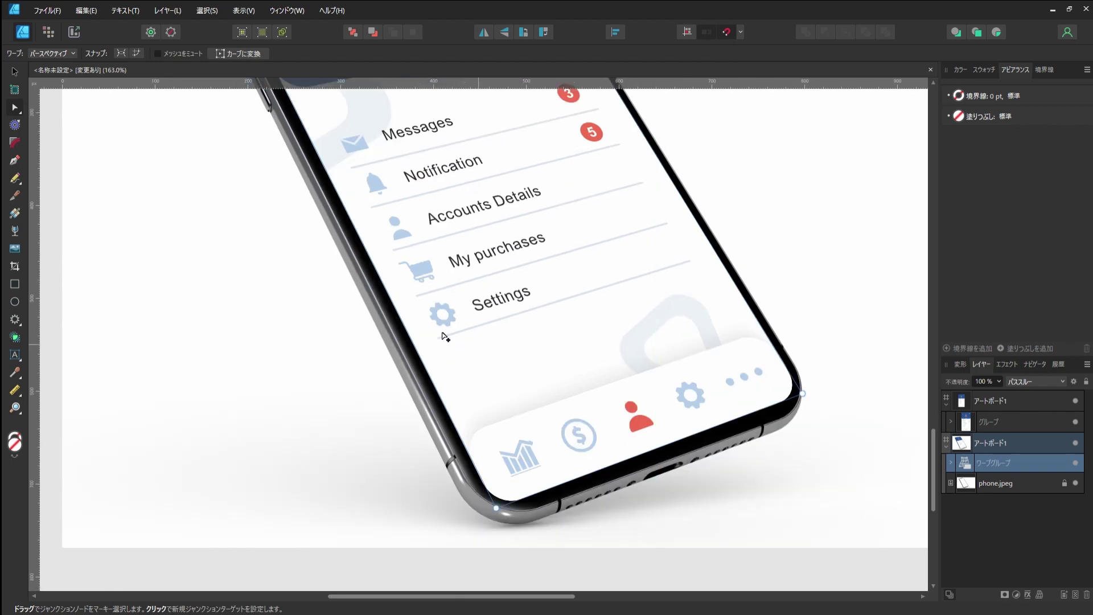
Zoom in and out to check how the warped UI fits the phone screen
scroll(344, 249, "up", 4)
scroll(344, 250, "up", 3)
scroll(342, 233, "up", 1)
scroll(341, 227, "up", 1)
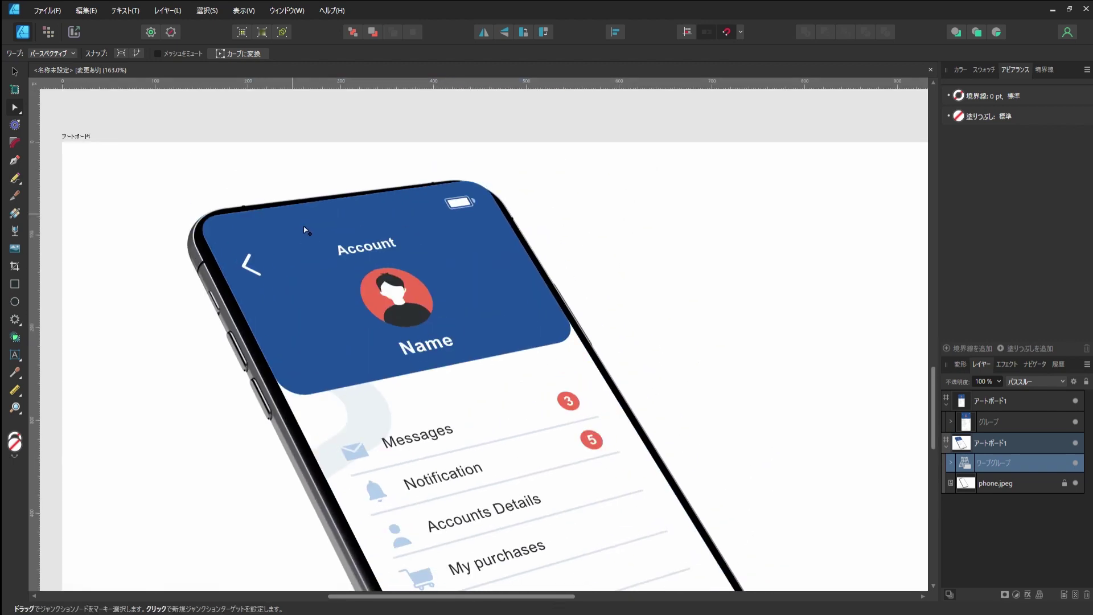
scroll(340, 228, "up", 1)
scroll(469, 209, "up", 5)
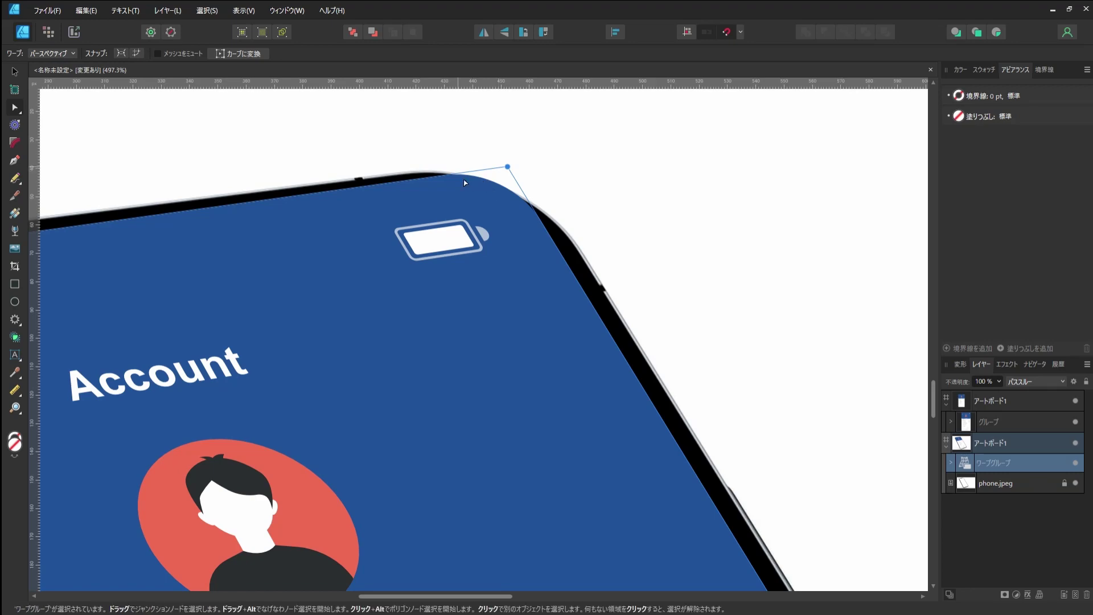
scroll(433, 268, "down", 4)
scroll(387, 285, "down", 2)
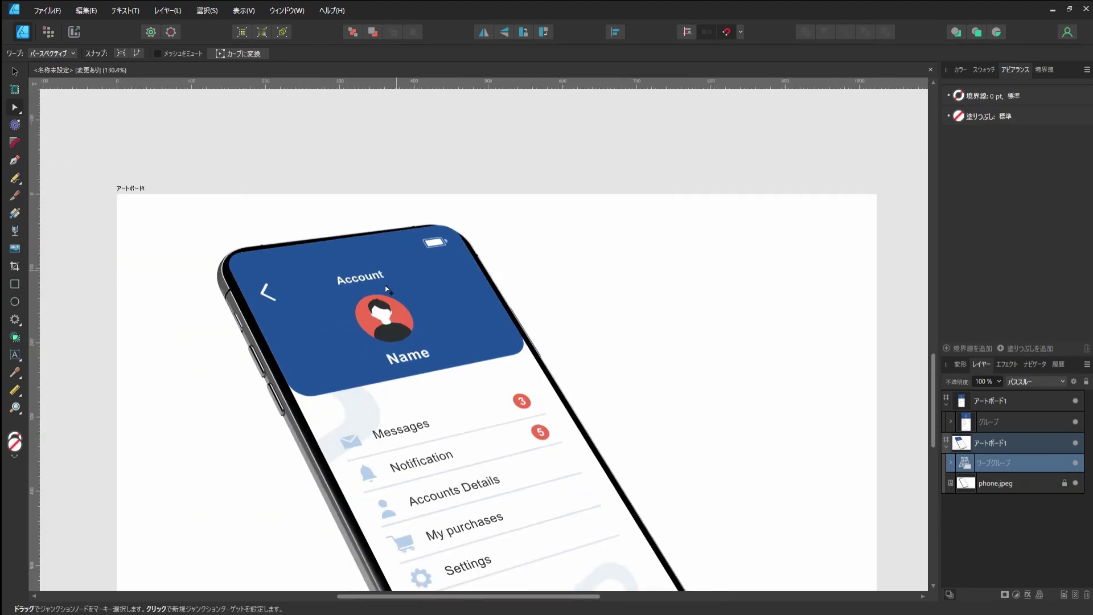
scroll(353, 287, "down", 1)
scroll(447, 228, "down", 1)
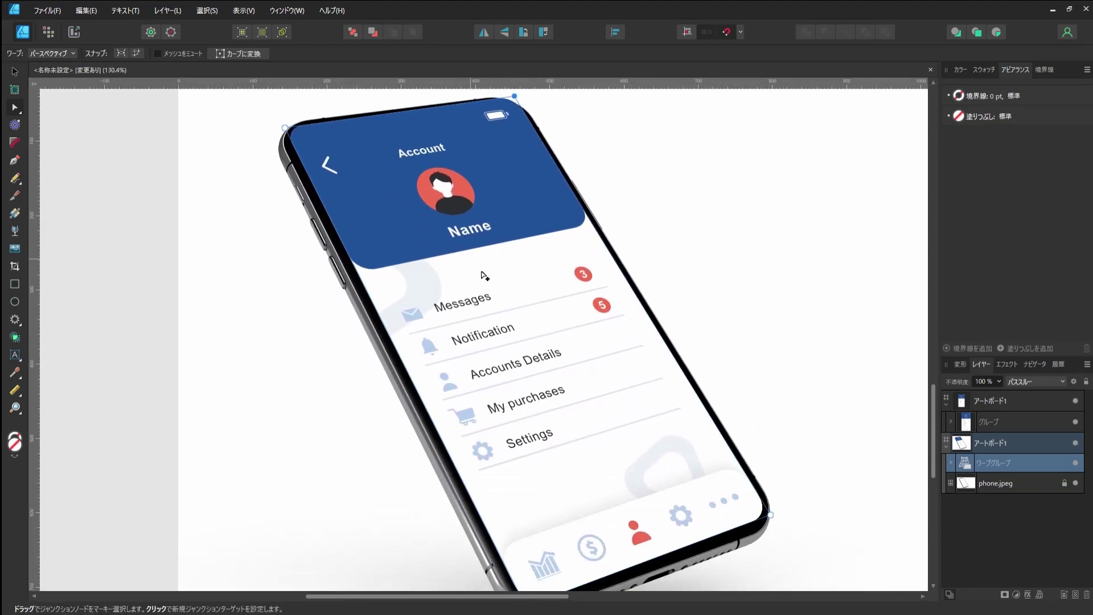
scroll(481, 270, "down", 1)
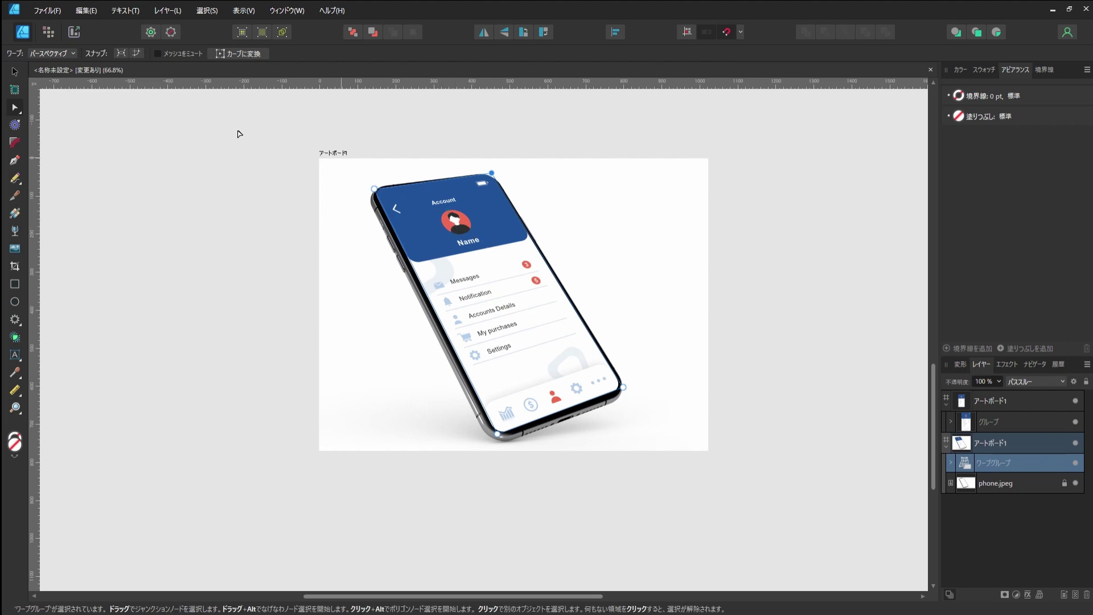
Toggle the phone artboard's visibility off and back on in the Layers panel
left_click(14, 72)
scroll(443, 193, "up", 4)
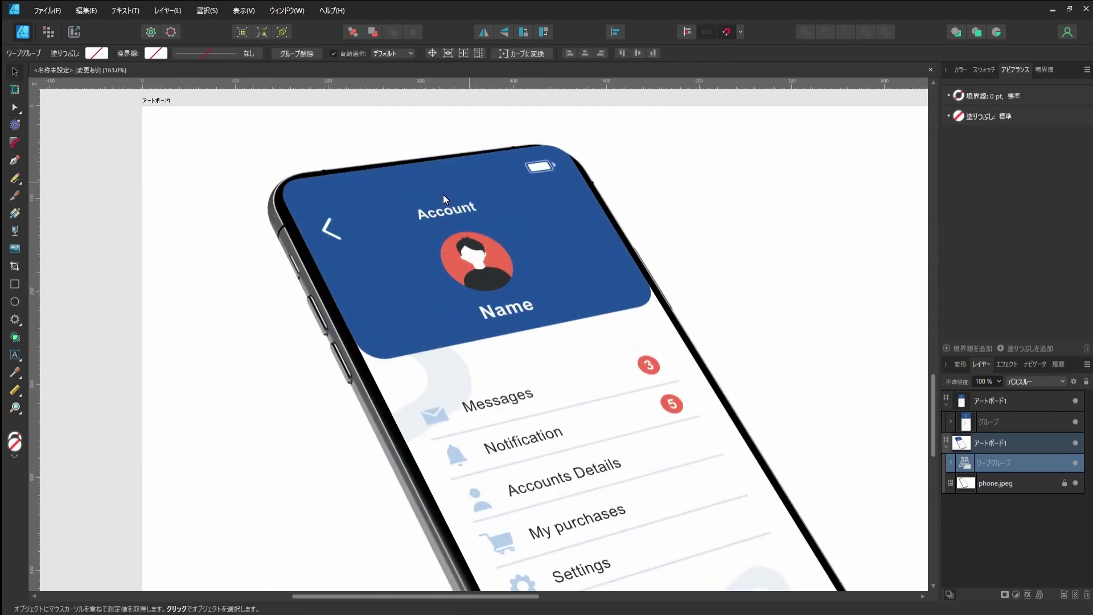
left_click(457, 234)
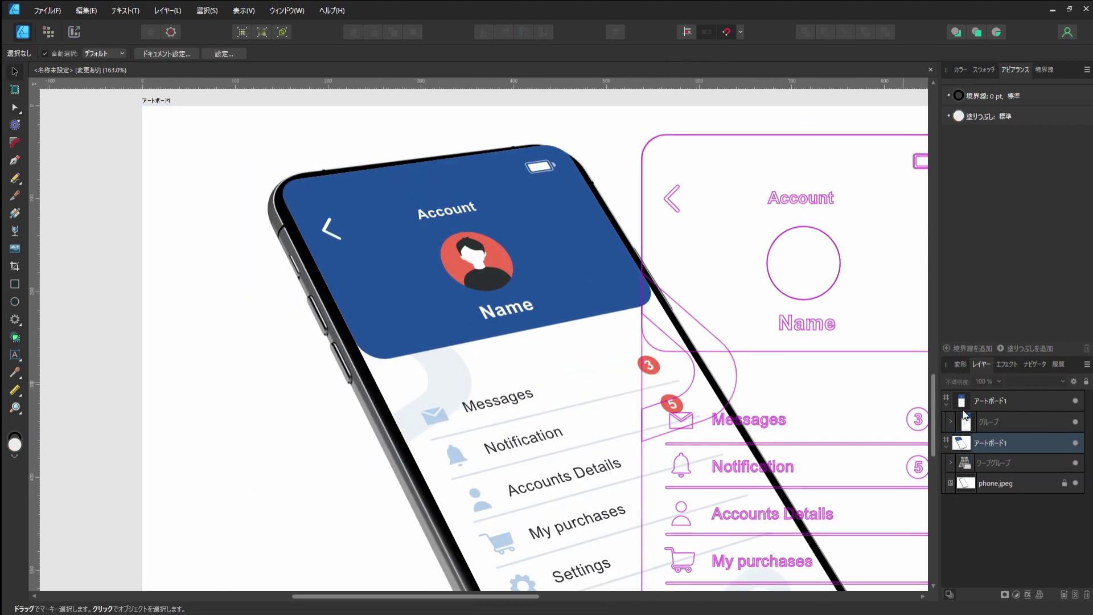
left_click(1075, 445)
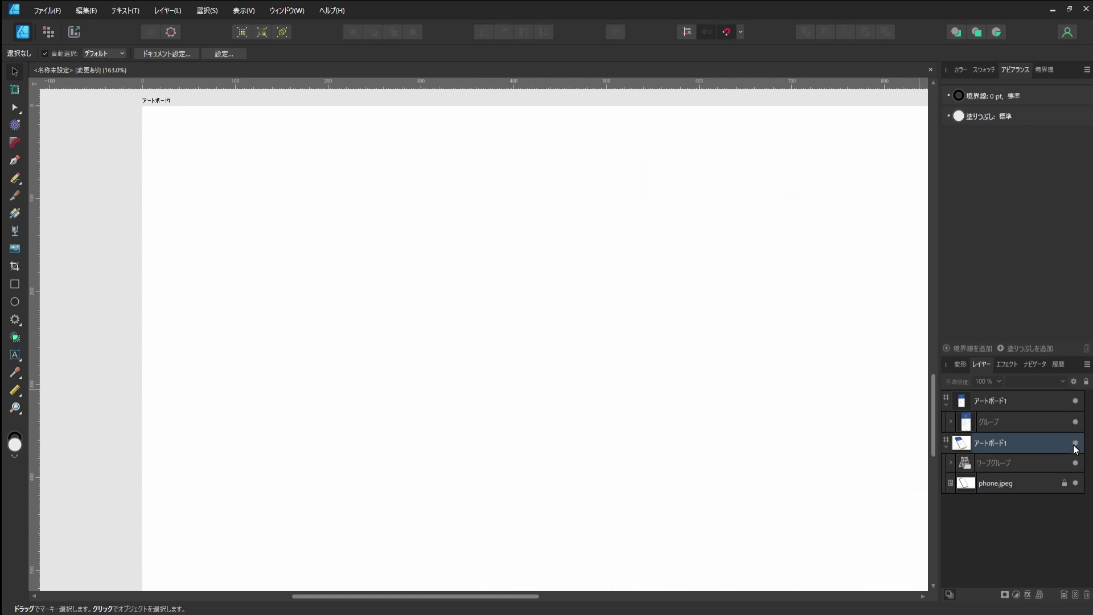
left_click(1075, 445)
Hide the Warp Group to inspect the bare phone notch, then select its layer
left_click(1074, 462)
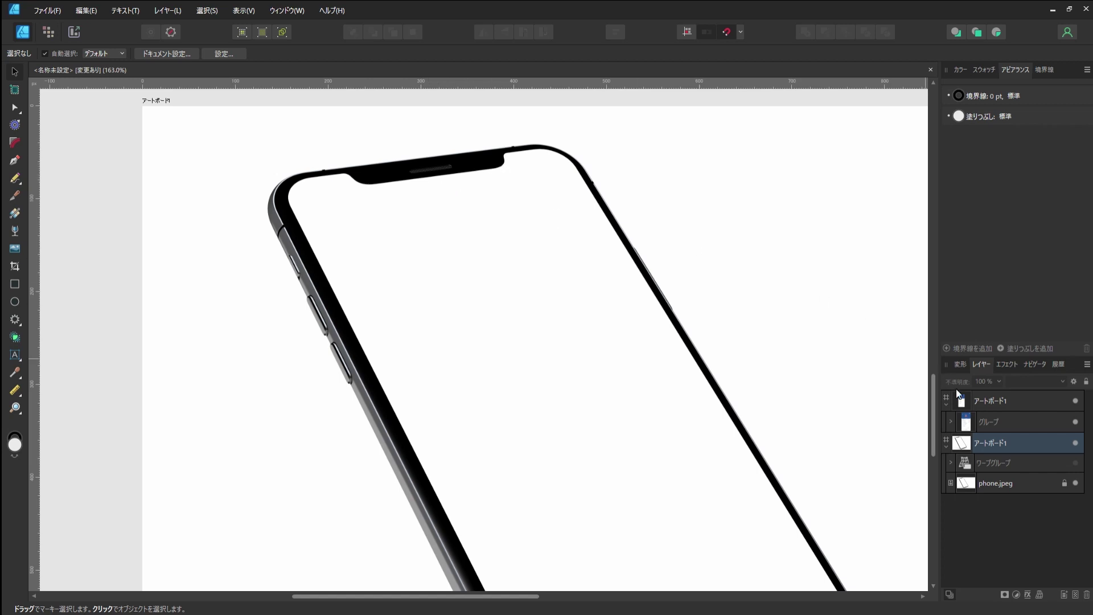
left_click(1076, 462)
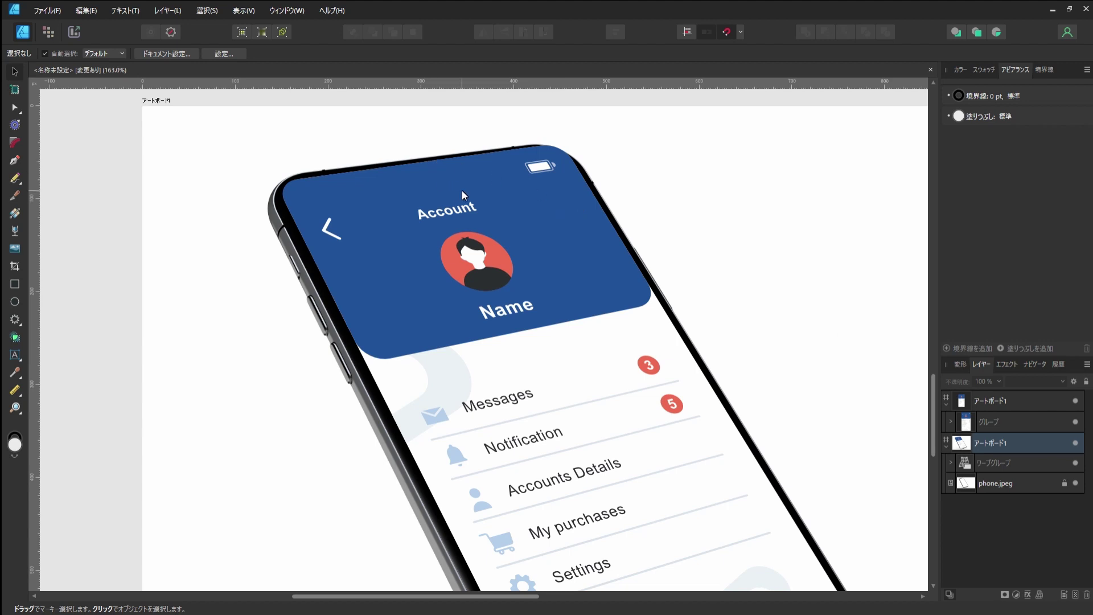
left_click(1076, 463)
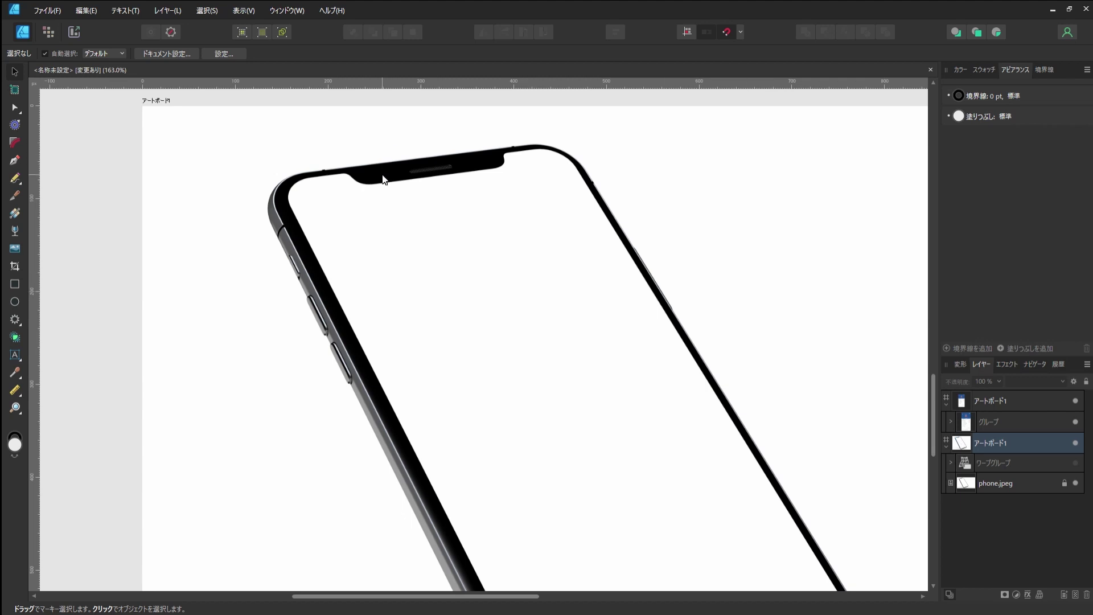
scroll(316, 165, "up", 3)
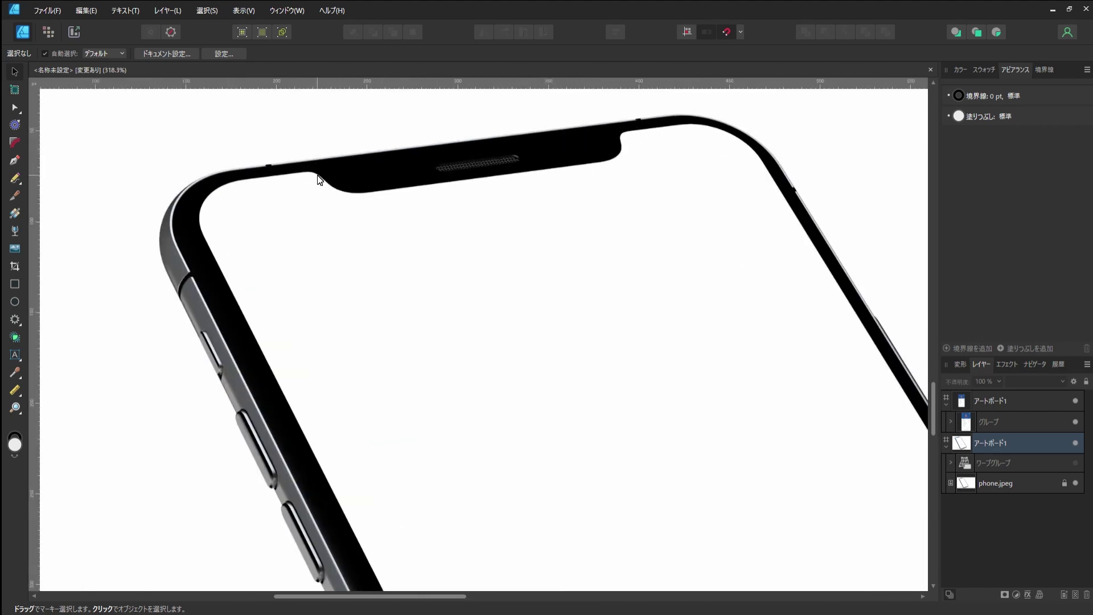
left_click(1029, 462)
Show the Warp Group again and set its blend mode to Darken so the notch shows
left_click(1075, 463)
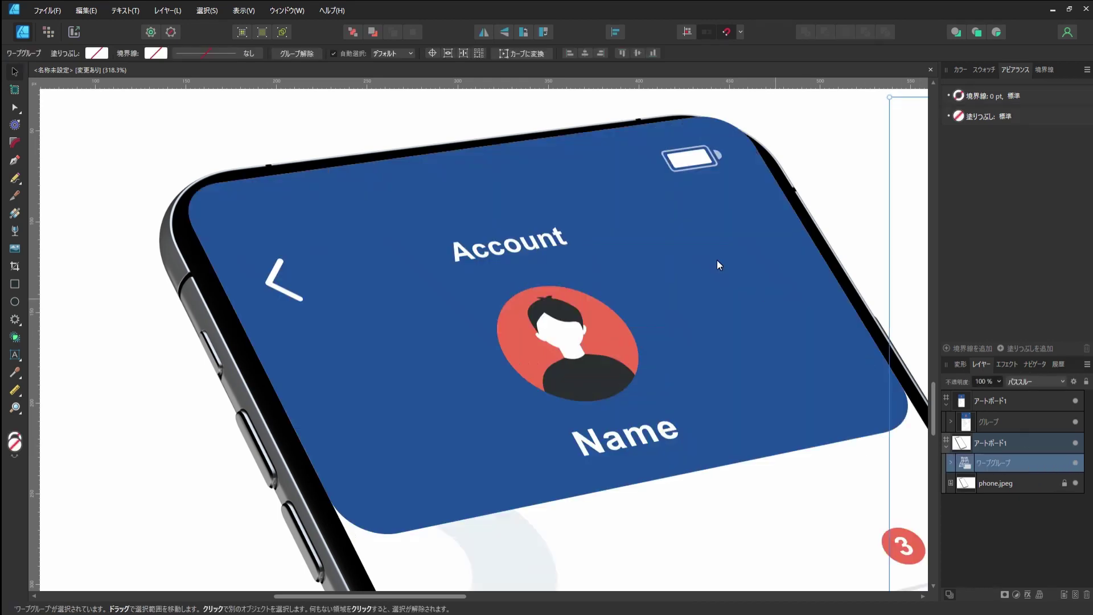
scroll(609, 254, "down", 1)
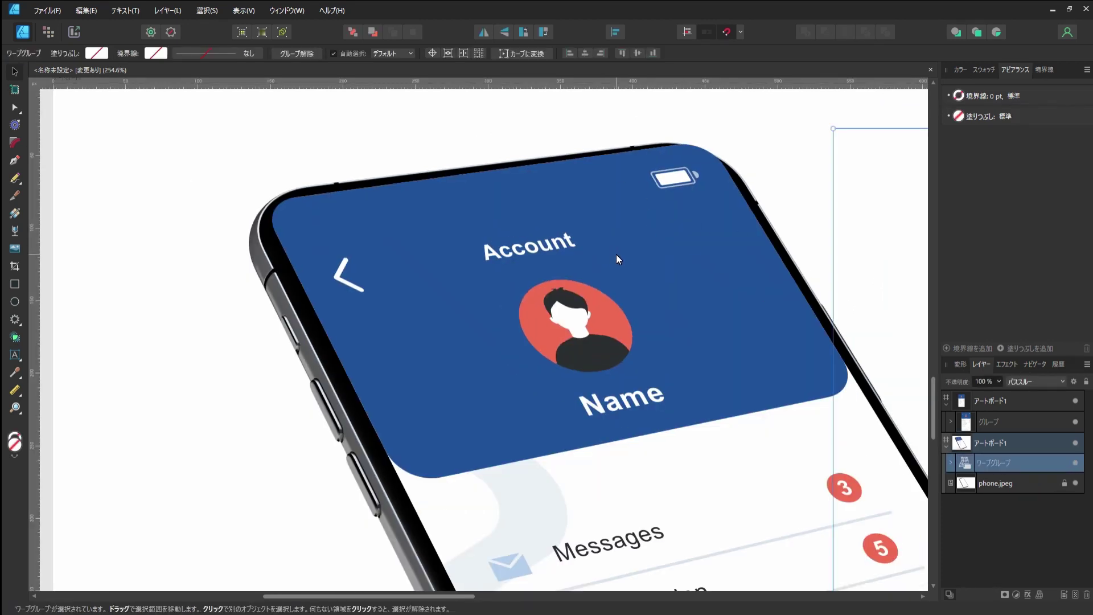
left_click(1023, 384)
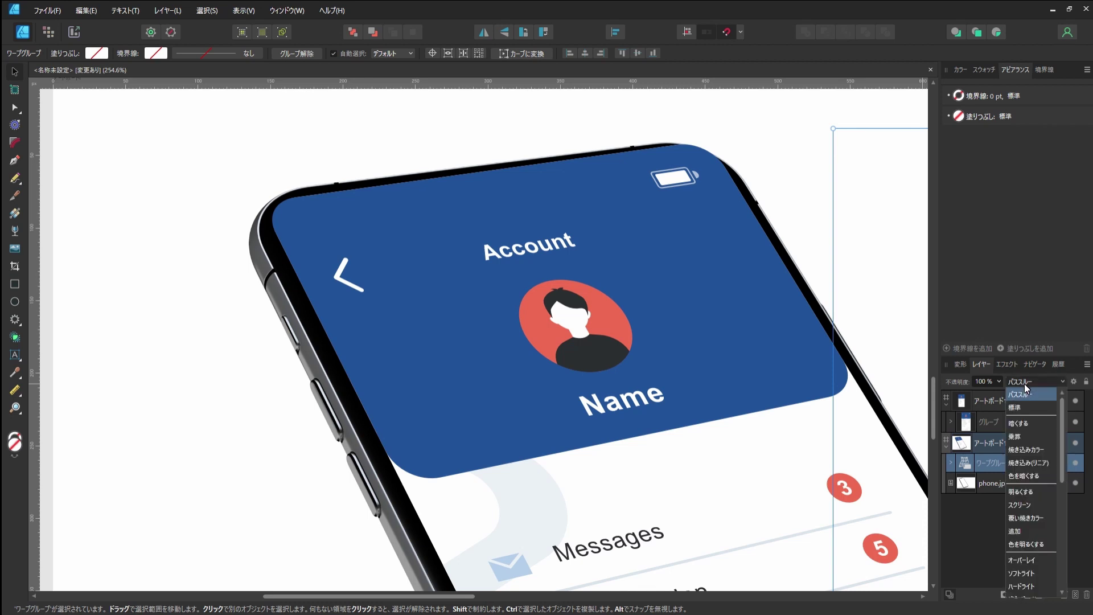
left_click(1028, 424)
scroll(486, 211, "up", 1)
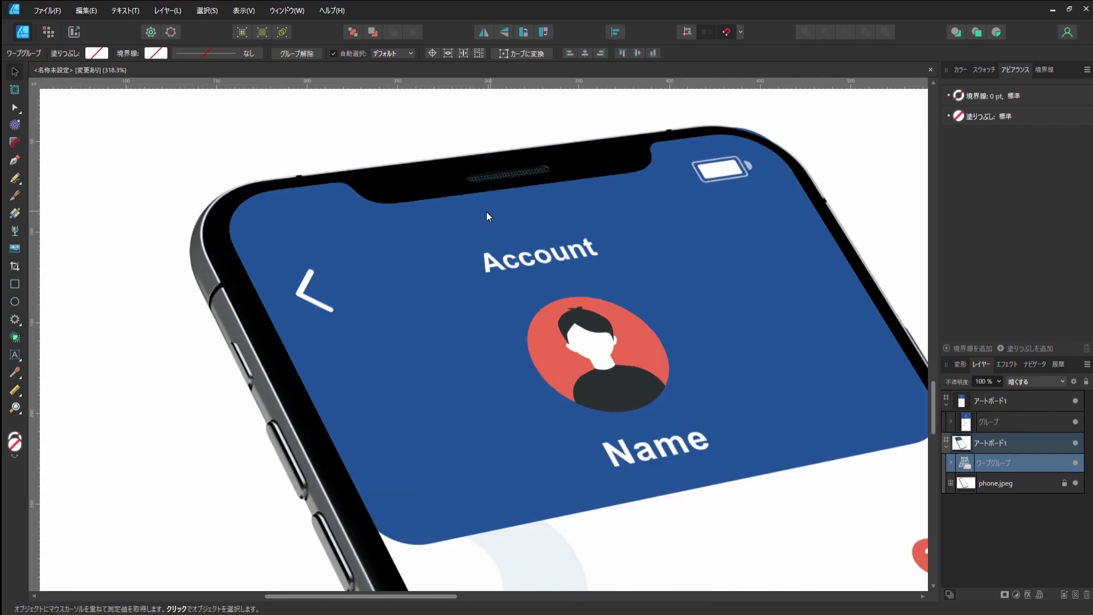
scroll(475, 200, "down", 1)
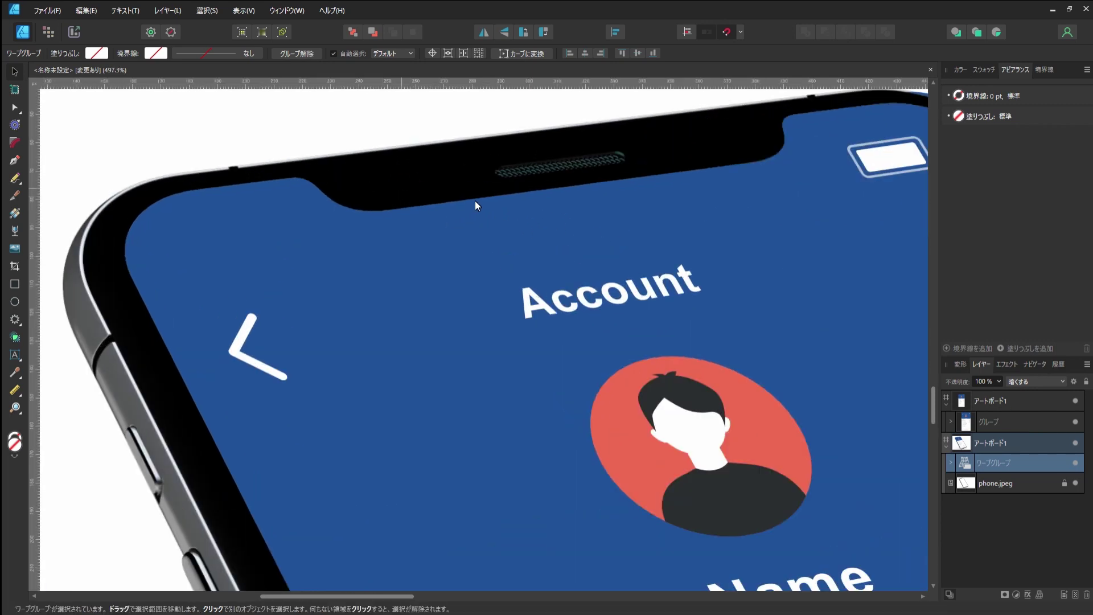
scroll(466, 200, "down", 2)
scroll(524, 225, "down", 3)
scroll(524, 226, "down", 3)
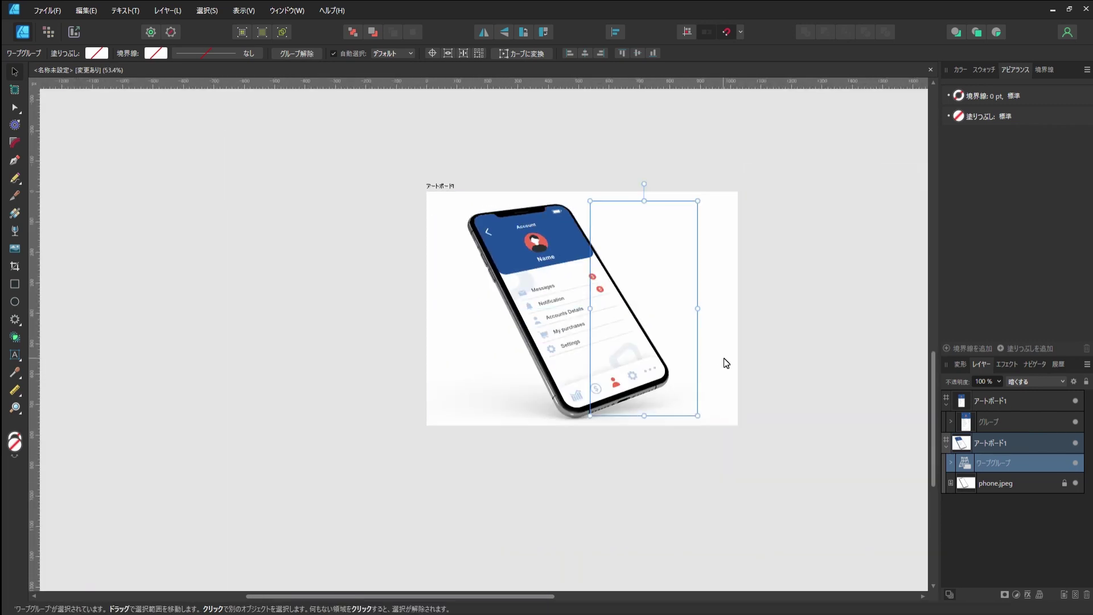
Deselect the screen artwork and zoom in on the phone's notch area
left_click(748, 307)
scroll(561, 256, "up", 1)
scroll(561, 256, "up", 2)
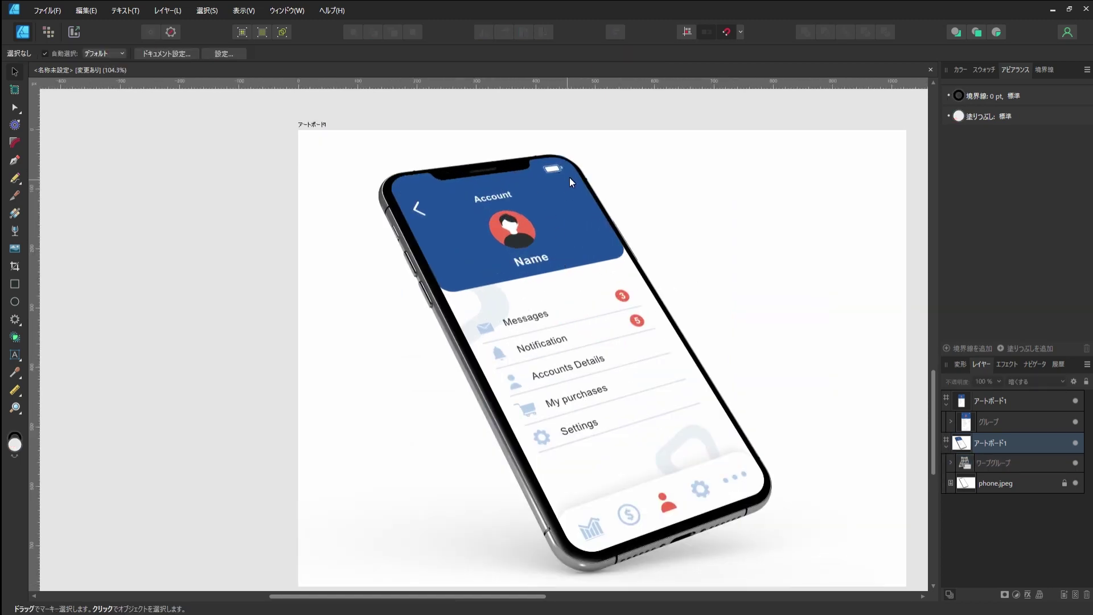
scroll(569, 178, "up", 2)
scroll(555, 162, "up", 2)
scroll(547, 150, "up", 4)
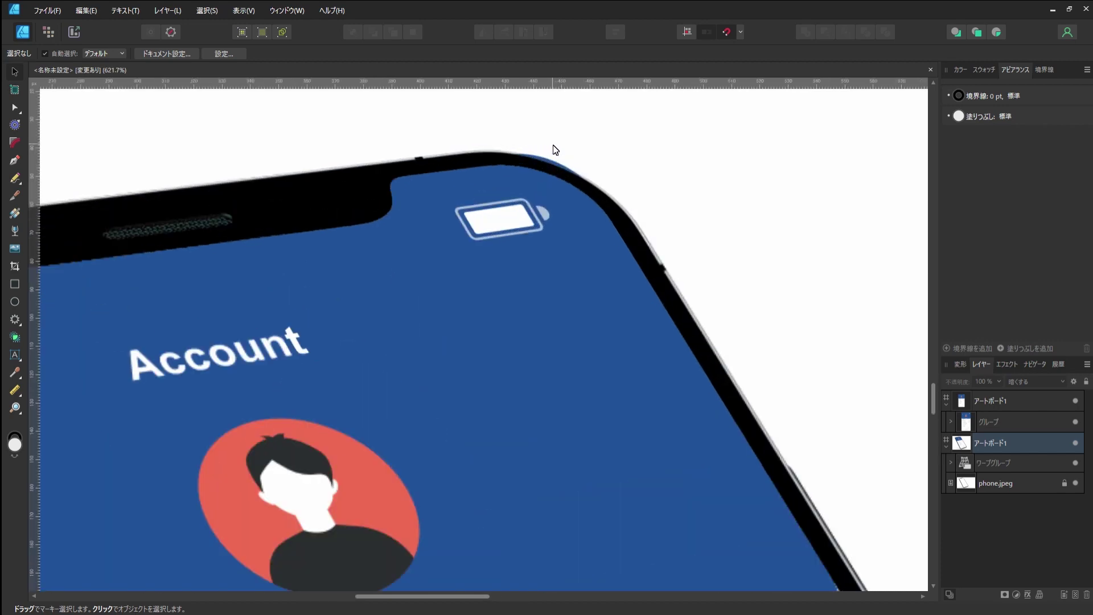
scroll(555, 150, "up", 2)
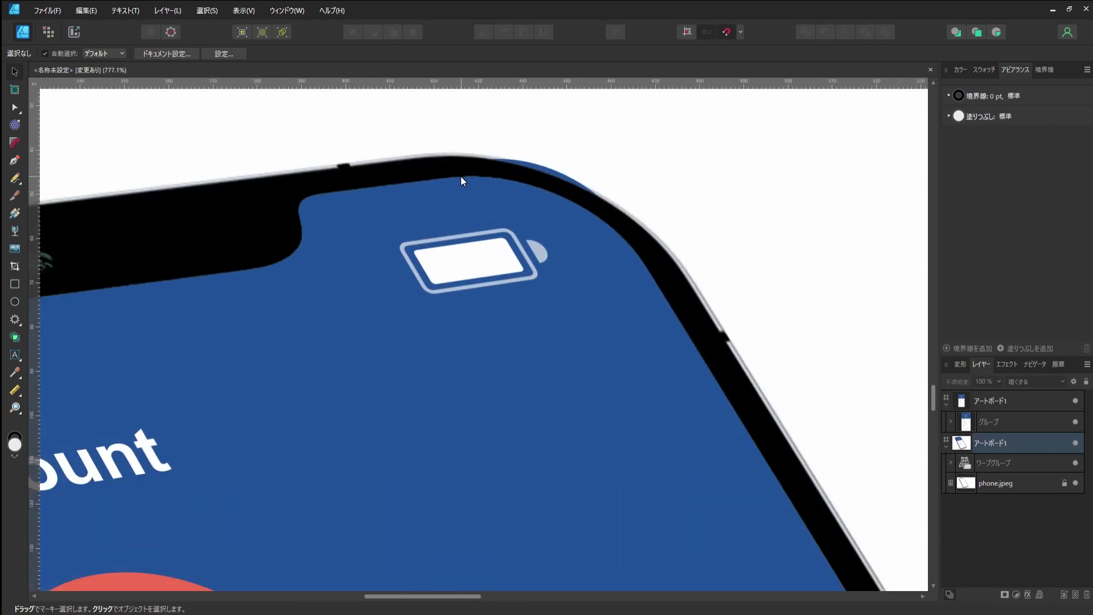
scroll(493, 163, "left", 2)
scroll(313, 218, "left", 4)
scroll(568, 164, "left", 5)
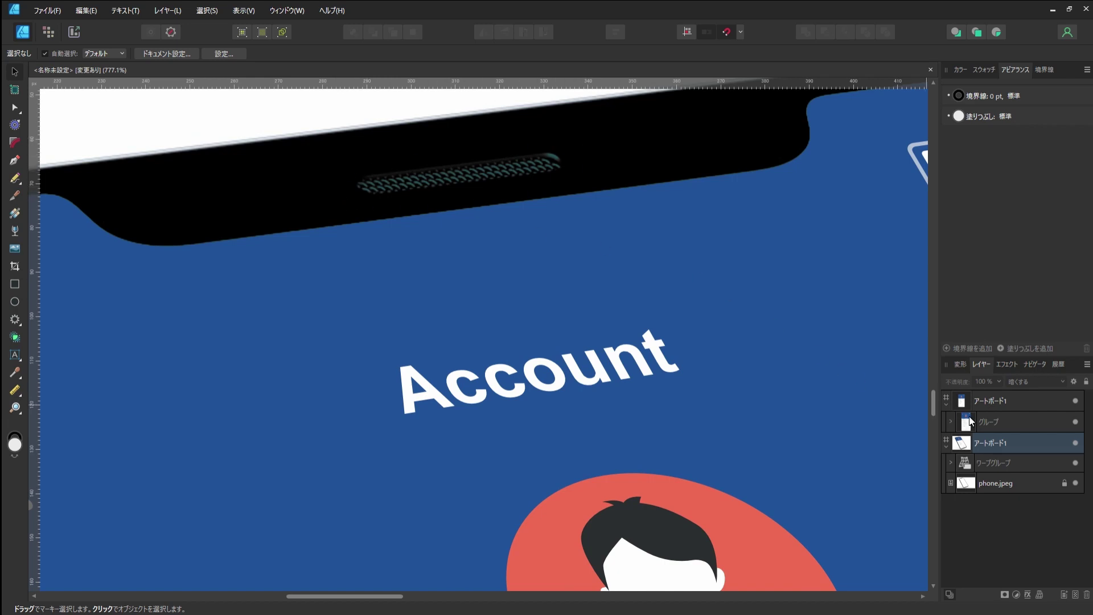
Toggle the Warp Group off and on to compare, then select it on the canvas
left_click(1075, 463)
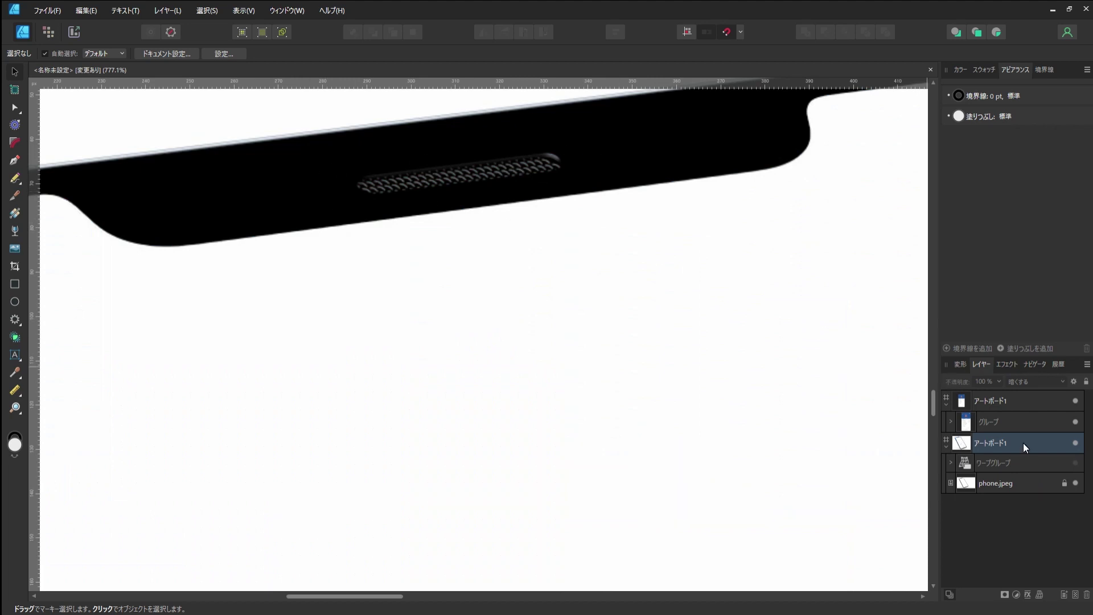
left_click(1076, 463)
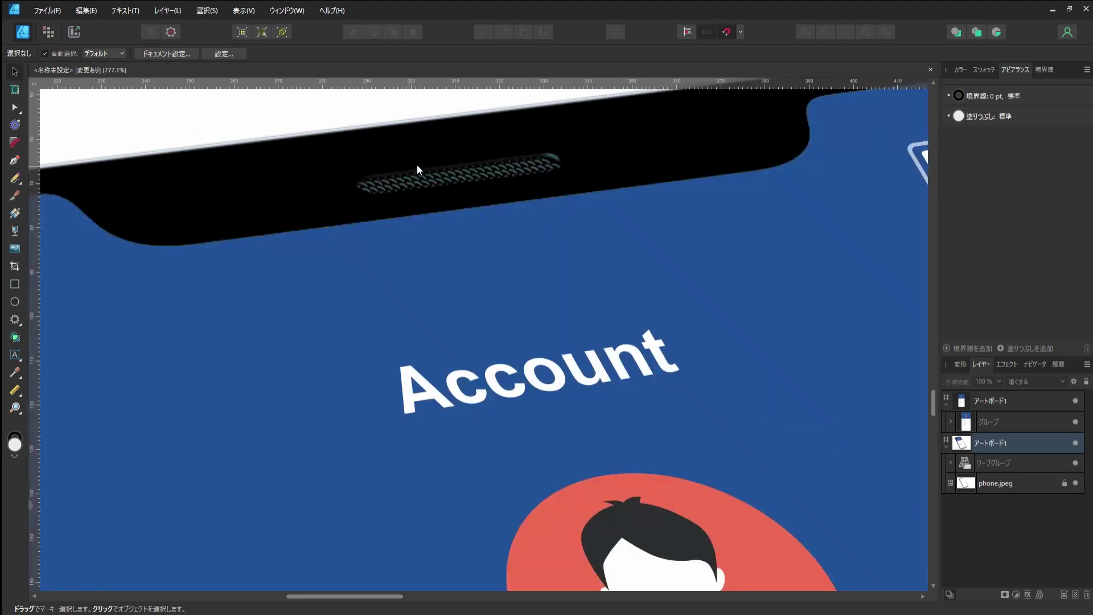
scroll(477, 235, "up", 1)
scroll(477, 236, "down", 1)
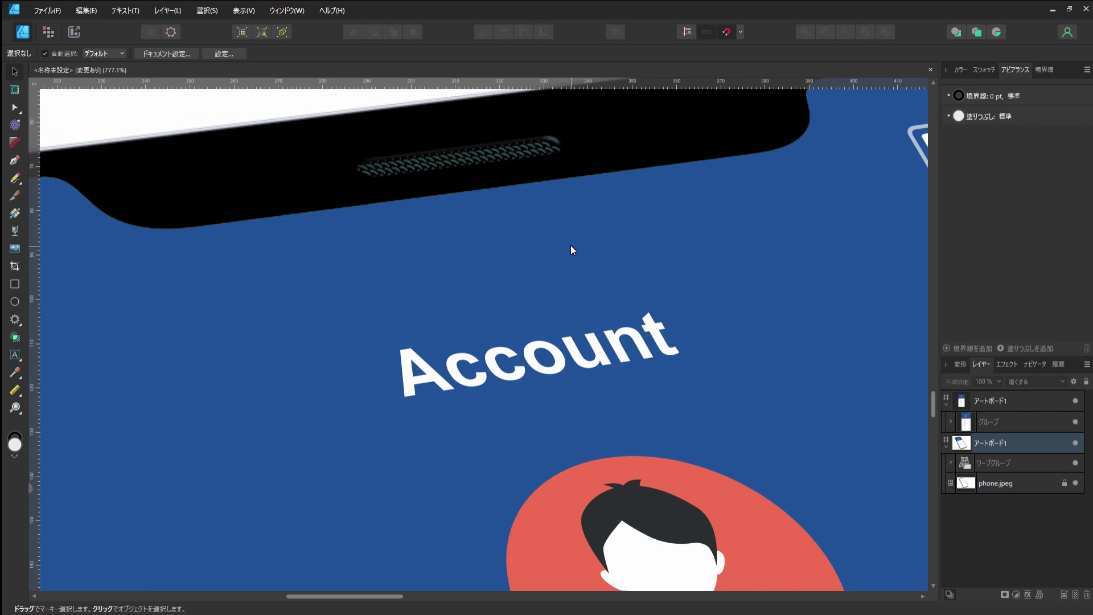
scroll(626, 225, "down", 1)
scroll(577, 214, "down", 2)
scroll(577, 214, "down", 2)
scroll(579, 207, "down", 1)
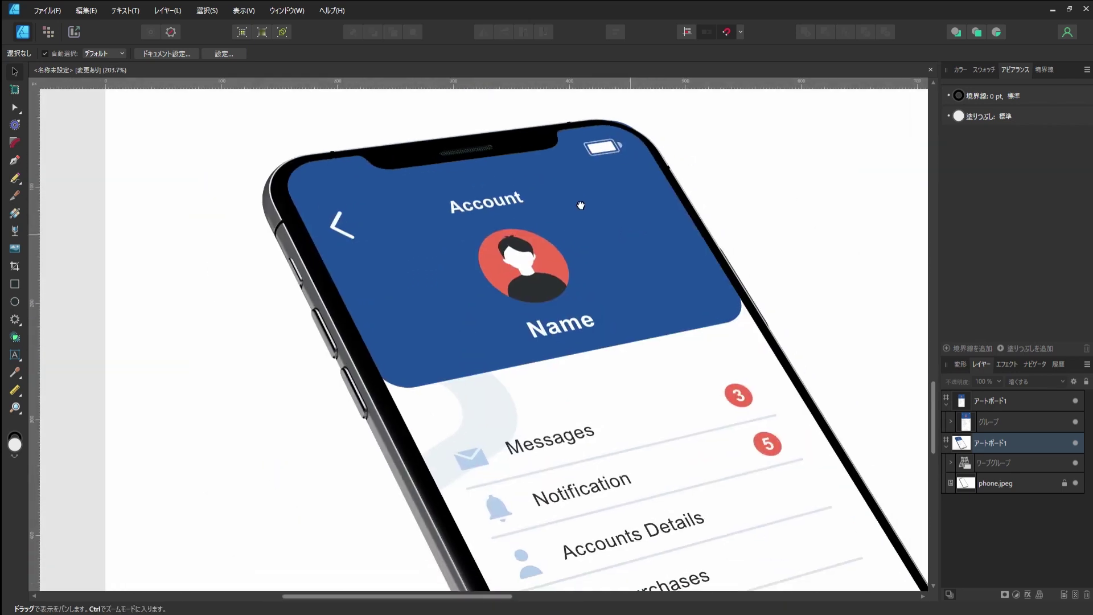
scroll(547, 212, "down", 1)
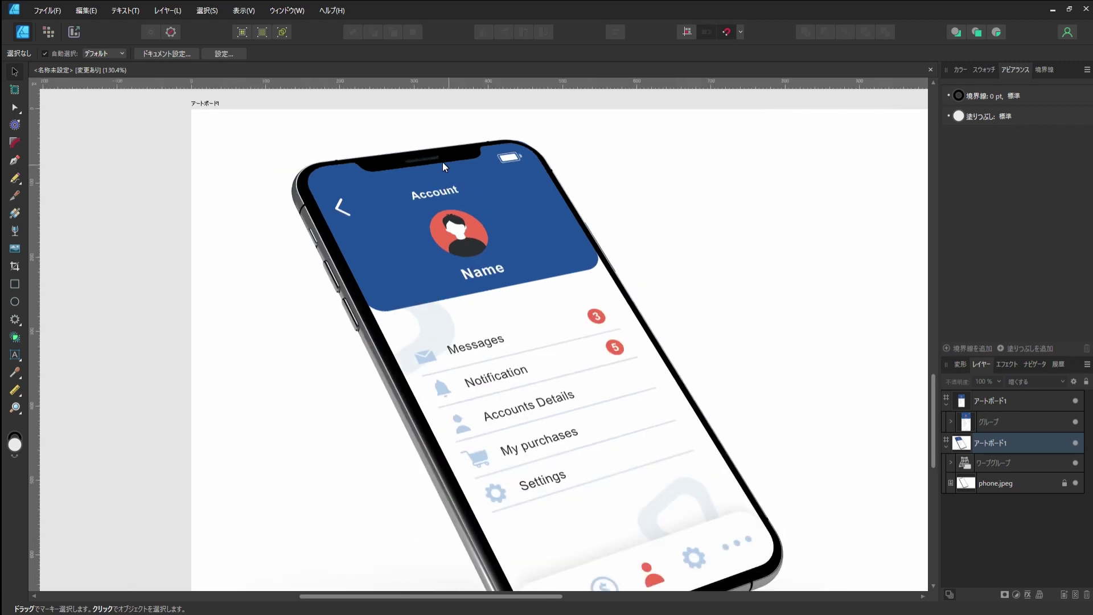
scroll(416, 167, "up", 3)
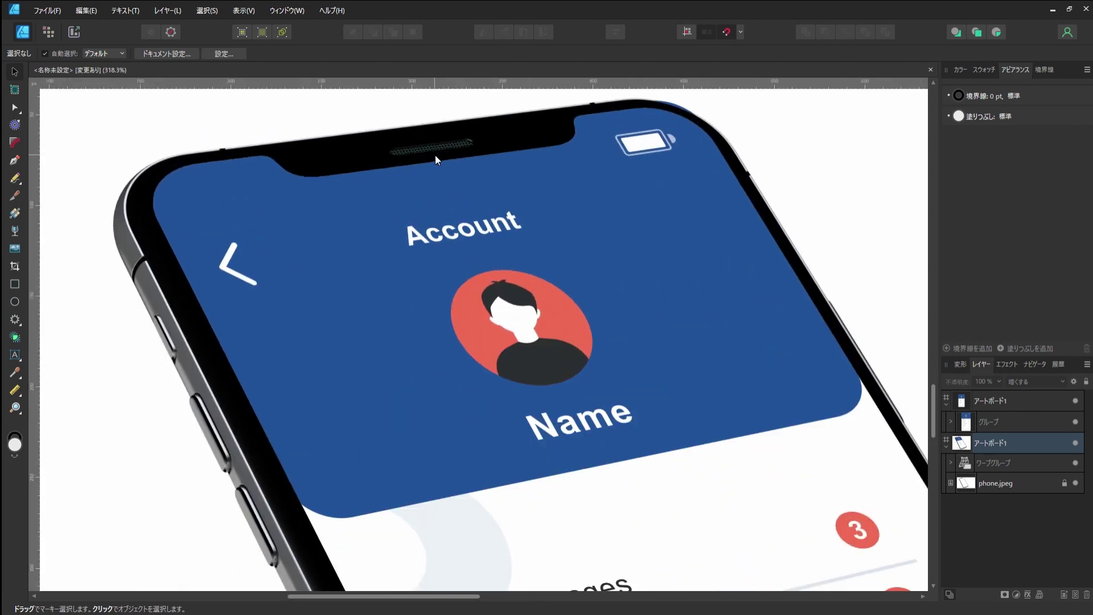
left_click(435, 157)
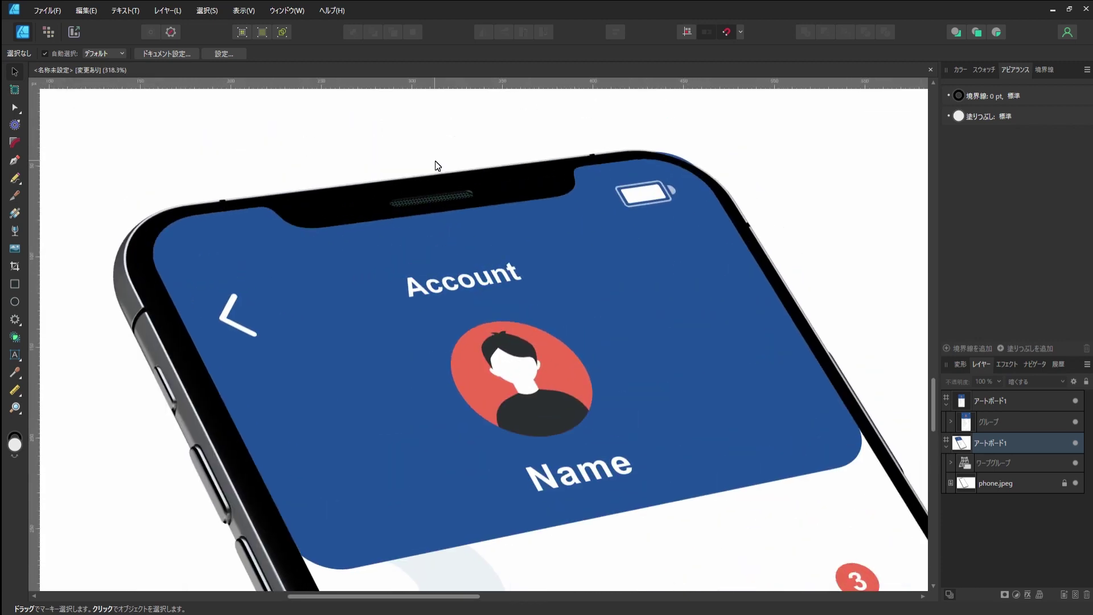
scroll(498, 228, "up", 2)
Add a mask layer to the Warp Group, keeping its name, and switch to Pixel Persona
double_click(1032, 463)
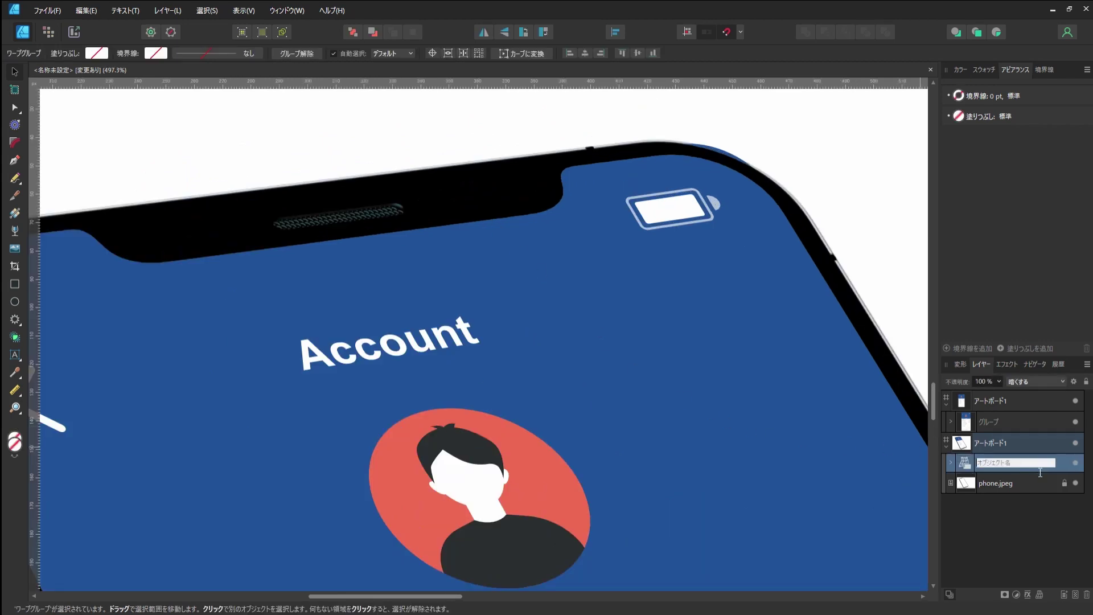
left_click(1066, 467)
left_click(1004, 594)
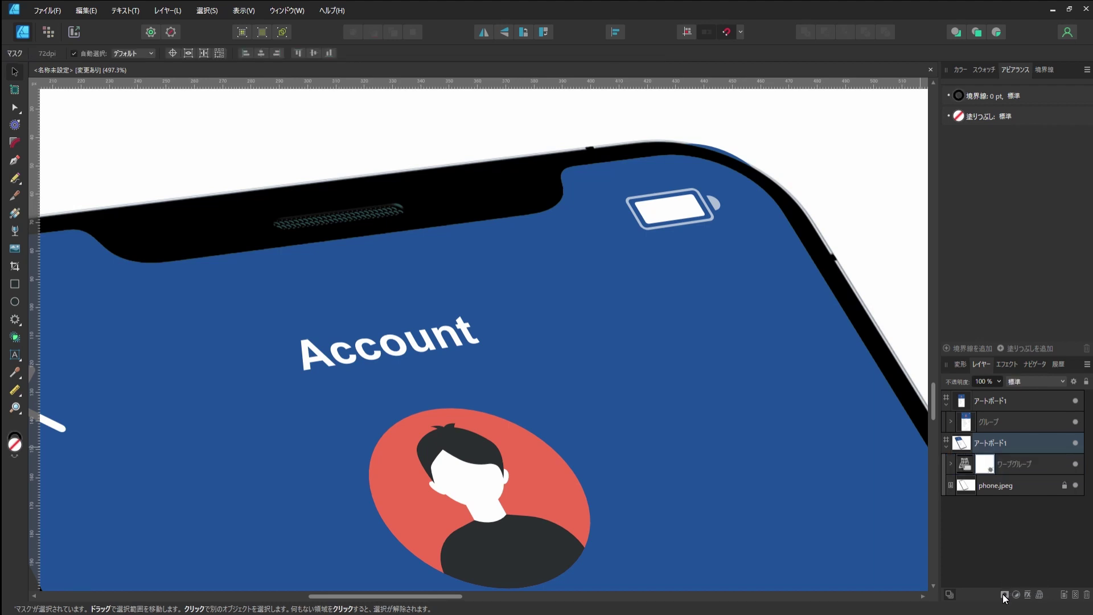
left_click(48, 33)
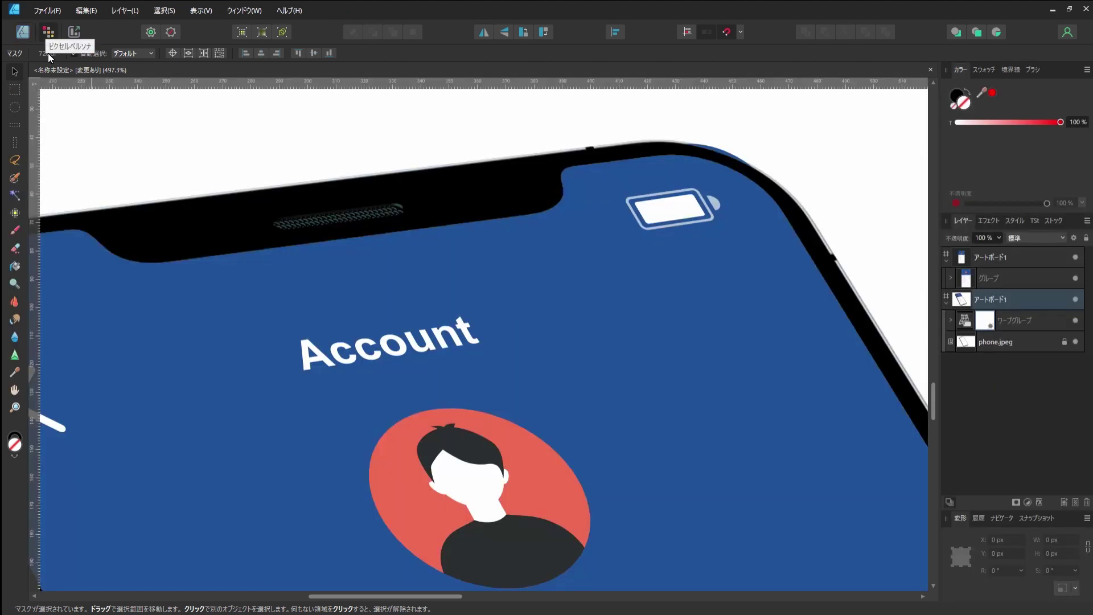
Trace a freehand selection around the phone's speaker grille
left_click(15, 162)
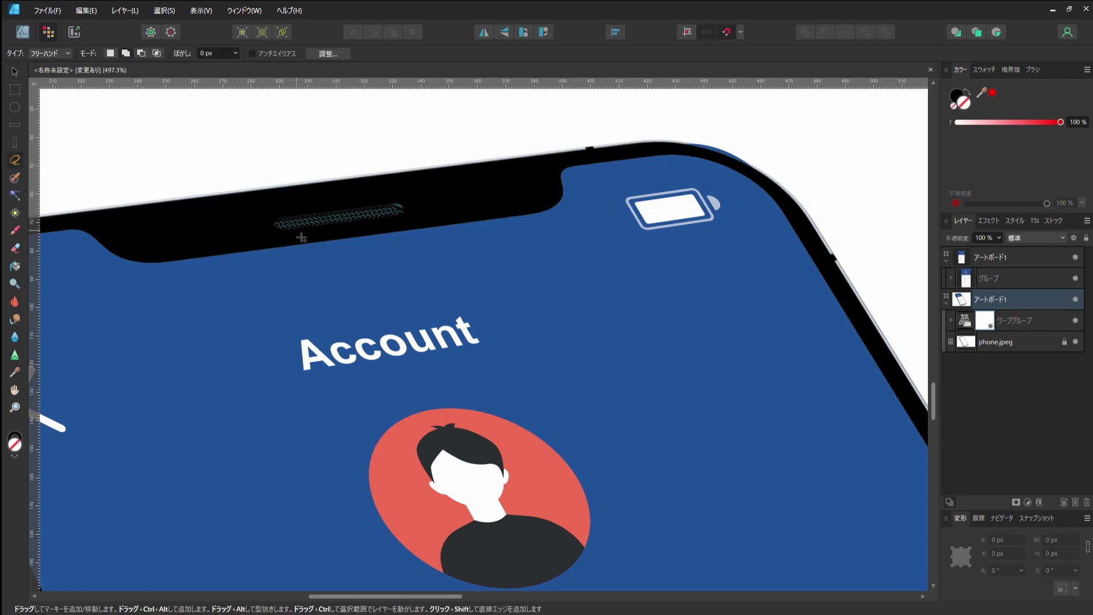
scroll(293, 239, "up", 2)
left_click_drag(283, 232, 481, 209)
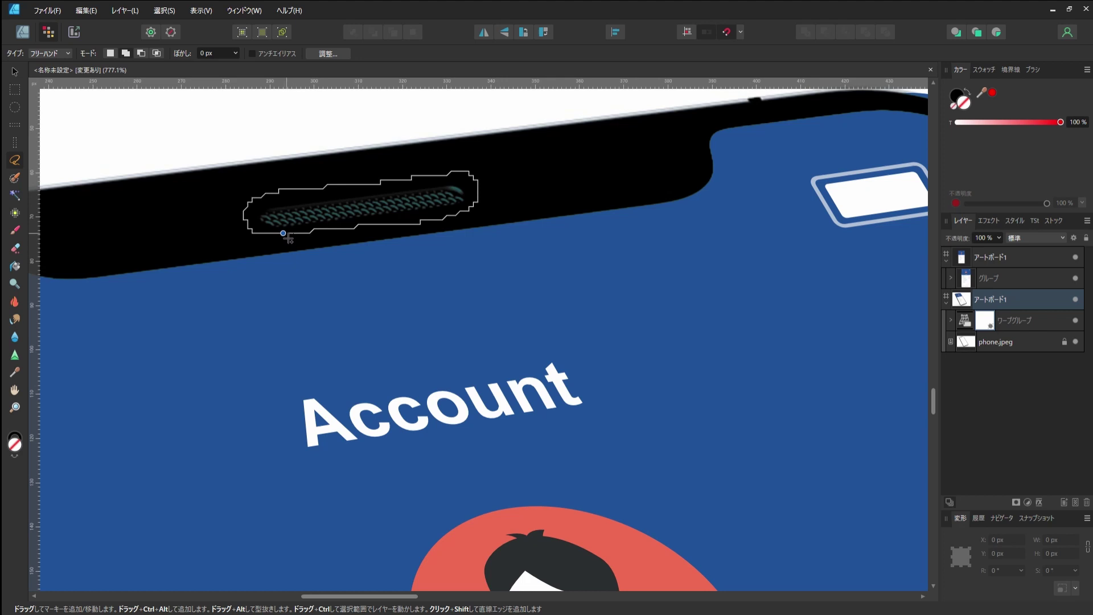
left_click_drag(480, 208, 284, 239)
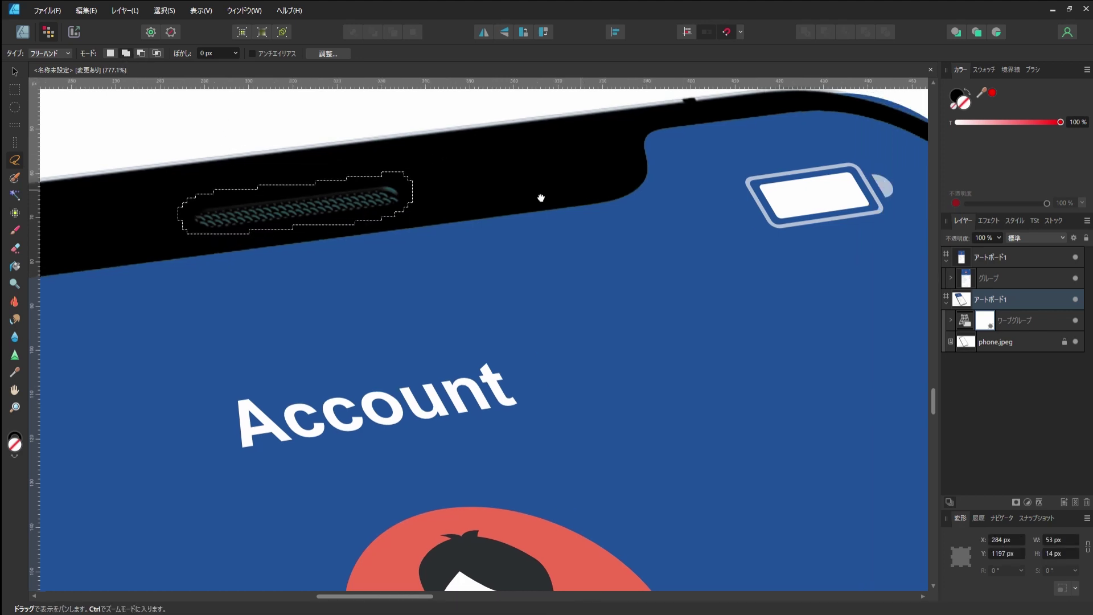
Add a freehand selection of the blue overspill along the phone's top-right bezel
scroll(633, 197, "right", 10)
scroll(633, 197, "up", 2)
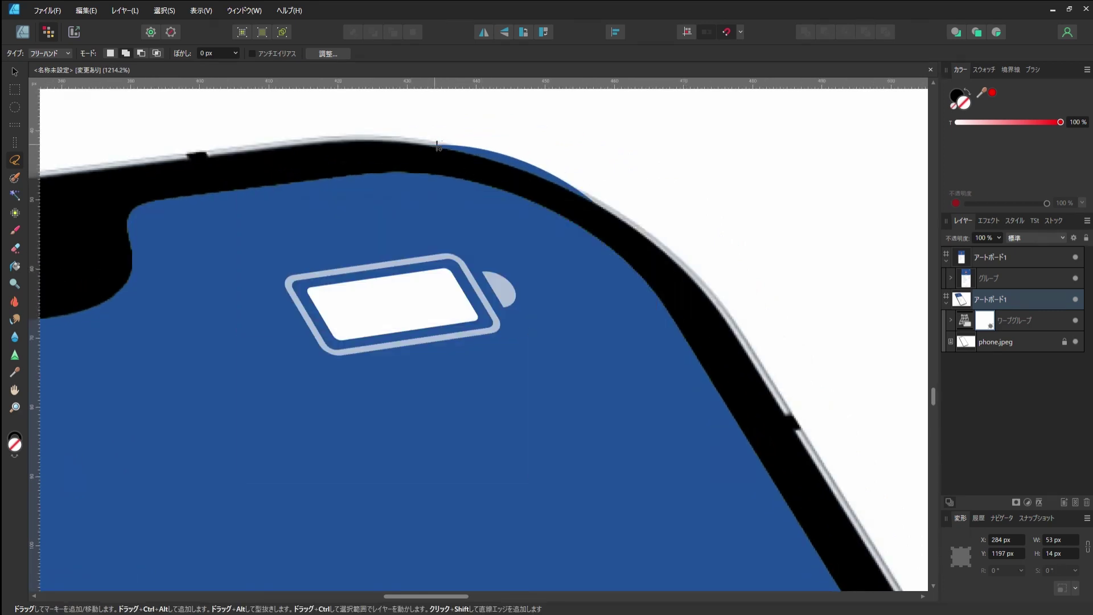
left_click_drag(424, 145, 581, 169)
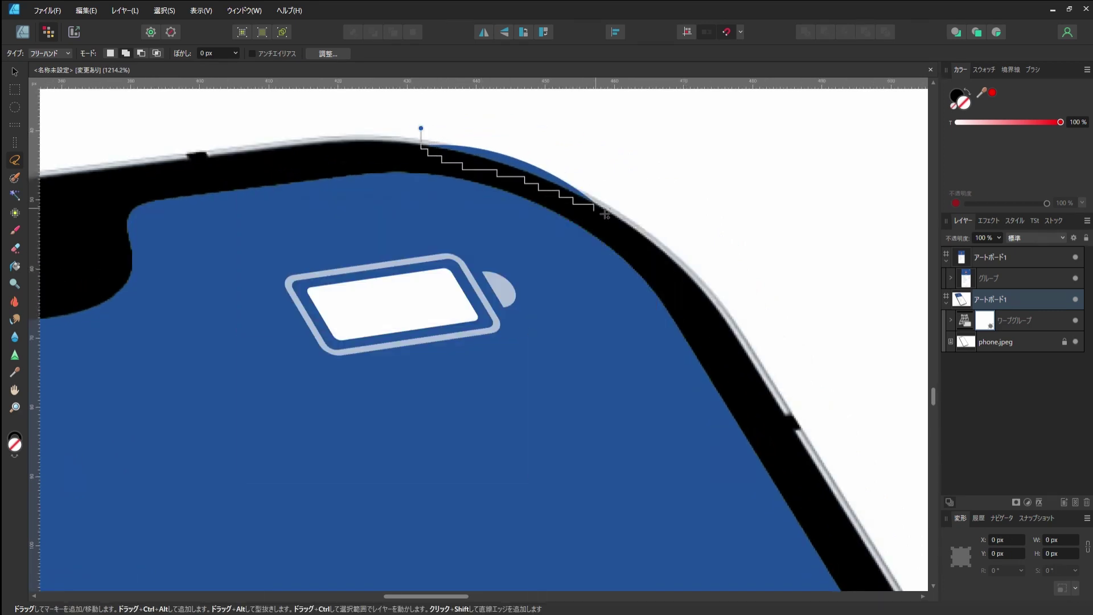
left_click_drag(582, 169, 421, 128)
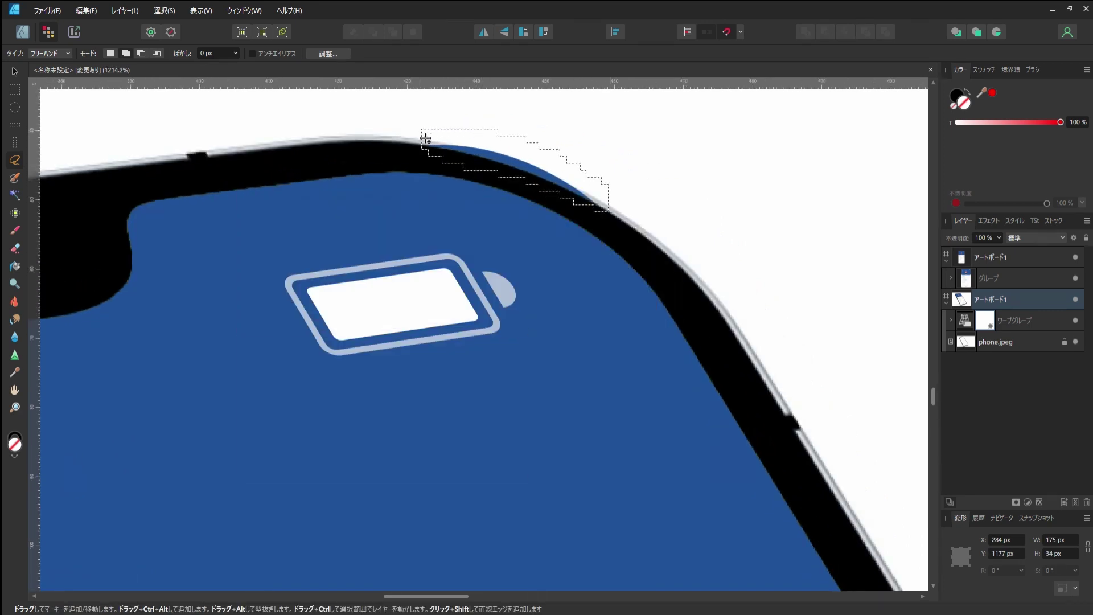
scroll(339, 177, "down", 2)
scroll(339, 178, "down", 2)
scroll(399, 182, "left", 5)
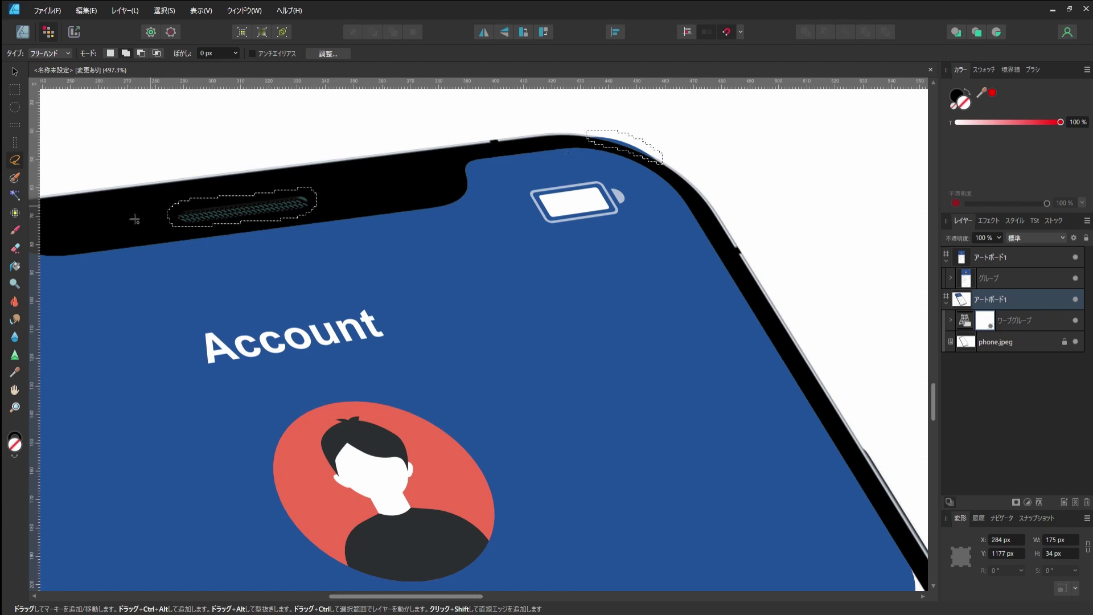
Paint the mask black with the Paint Brush over the speaker grille and the phone's top edge
left_click(15, 231)
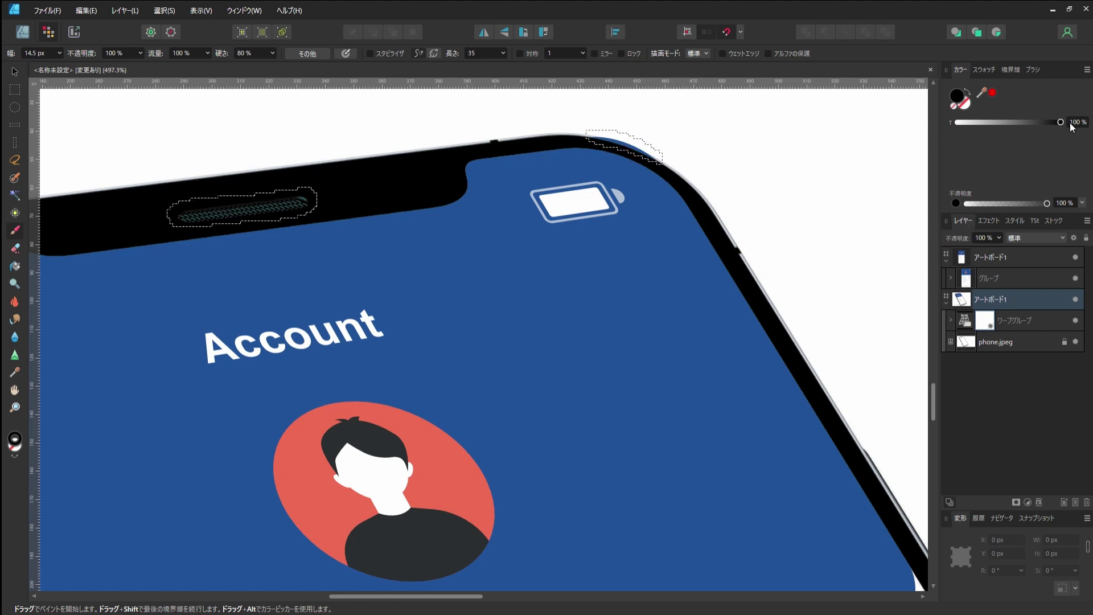
left_click(965, 97)
left_click_drag(247, 227, 300, 215)
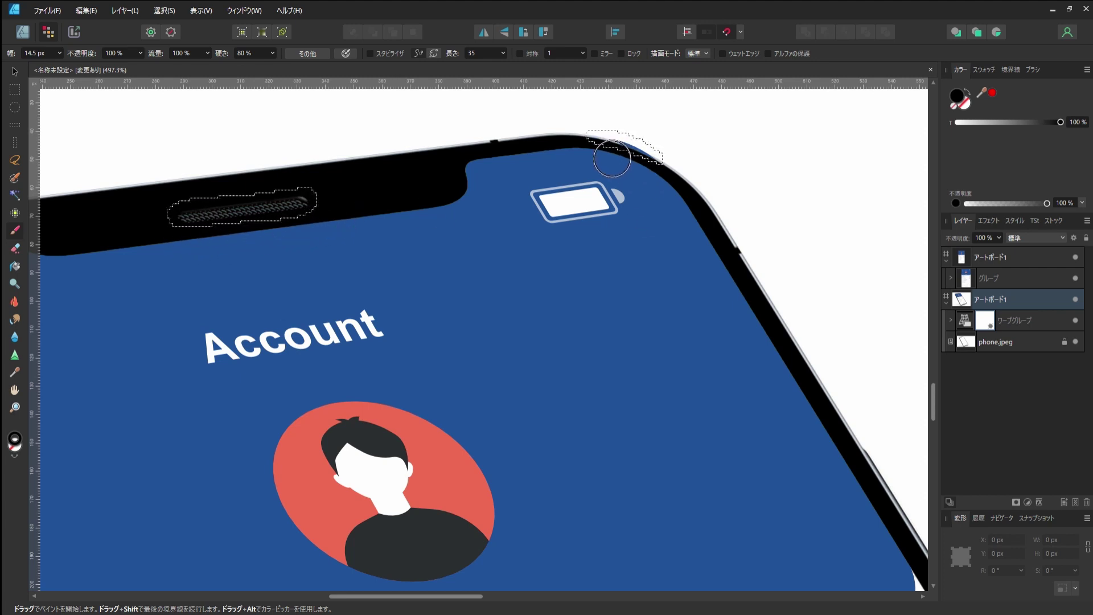
left_click_drag(632, 171, 582, 157)
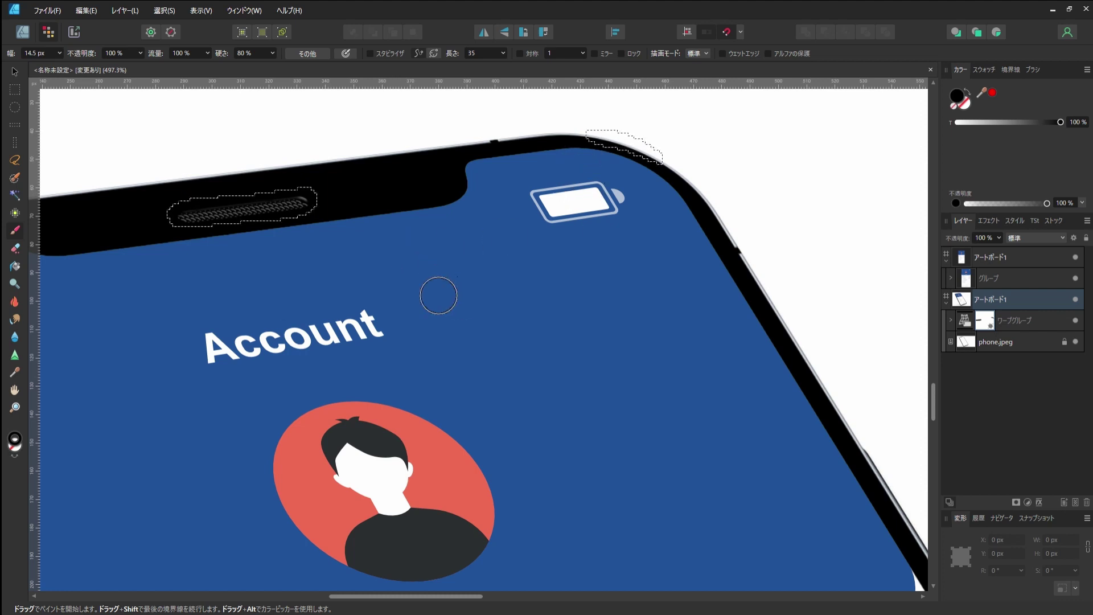
Undo the stray white dab and zoom out to centre the whole artboard
left_click(437, 269)
scroll(448, 279, "down", 2)
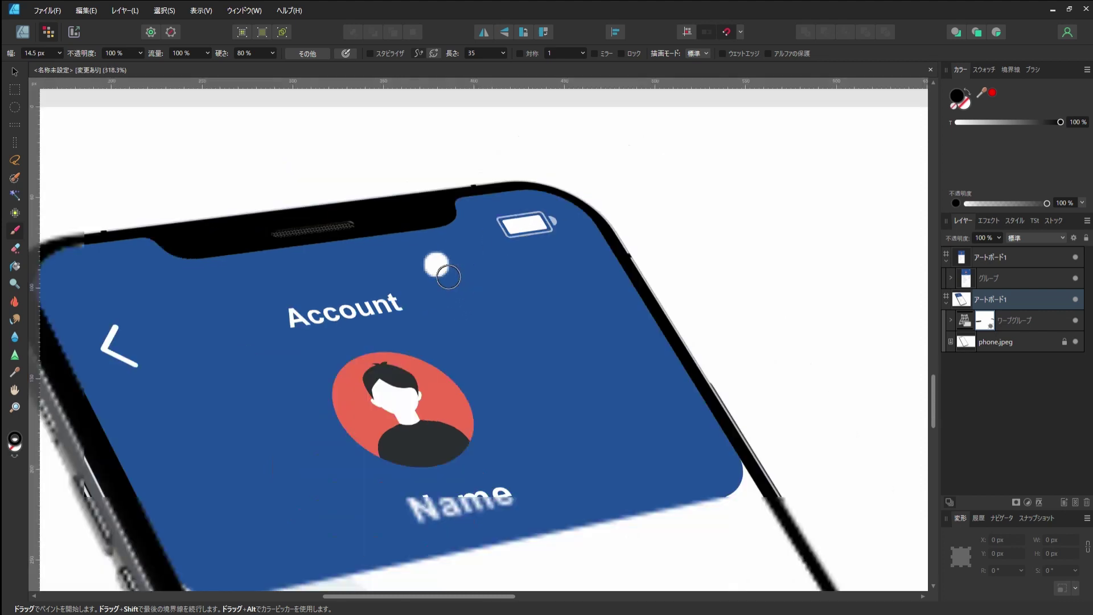
scroll(448, 277, "down", 1)
scroll(448, 277, "down", 3)
key("ctrl+z")
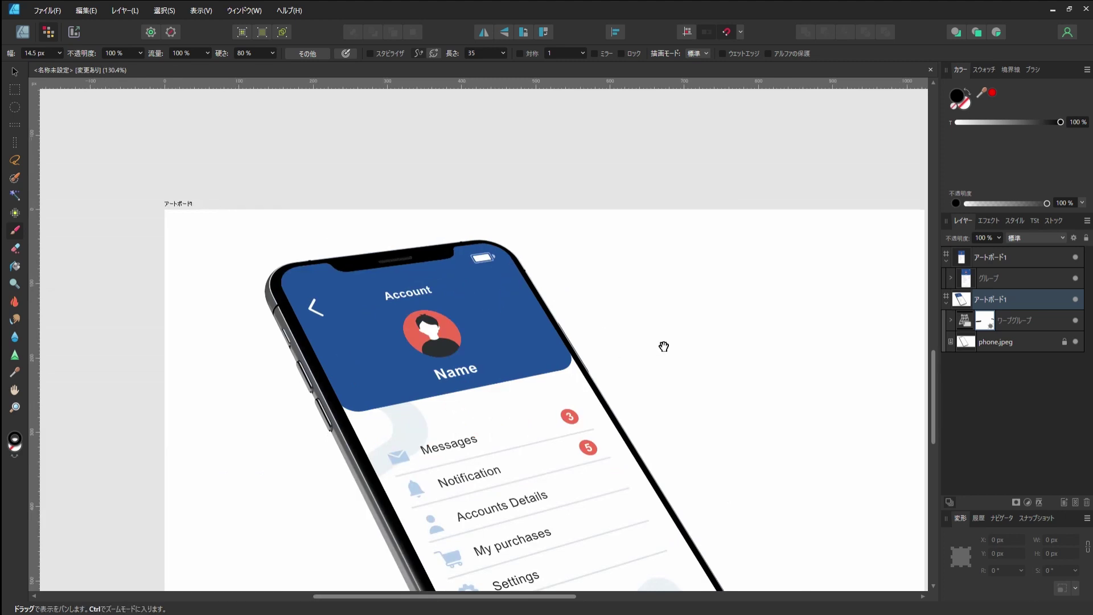
left_click_drag(663, 347, 664, 215)
scroll(674, 241, "down", 2)
left_click_drag(736, 276, 671, 257)
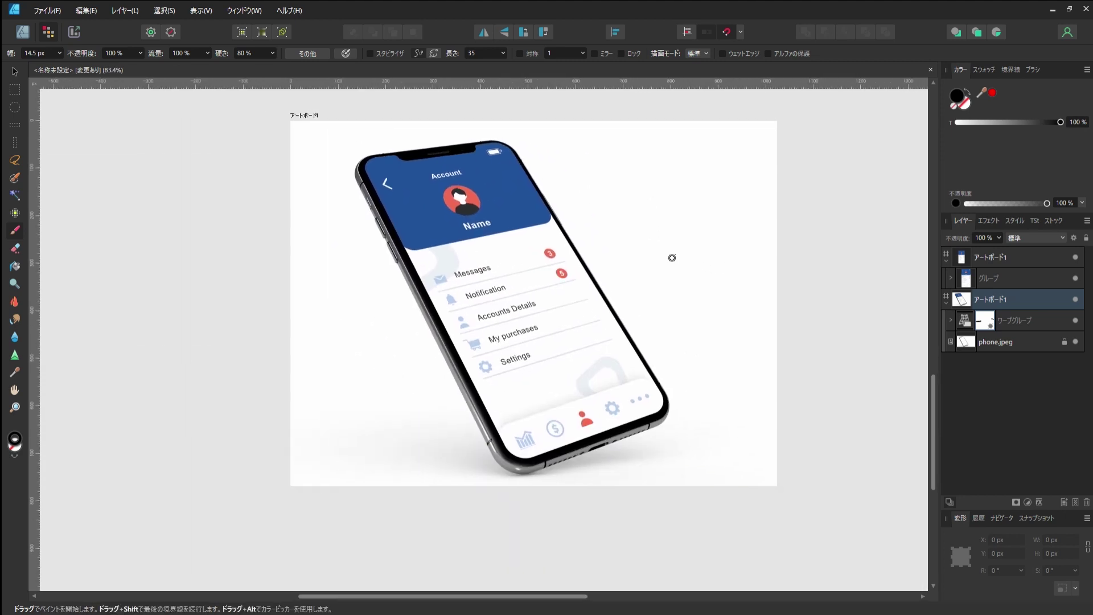
Switch back to the Designer Persona to view the finished masked phone mockup
left_click(26, 33)
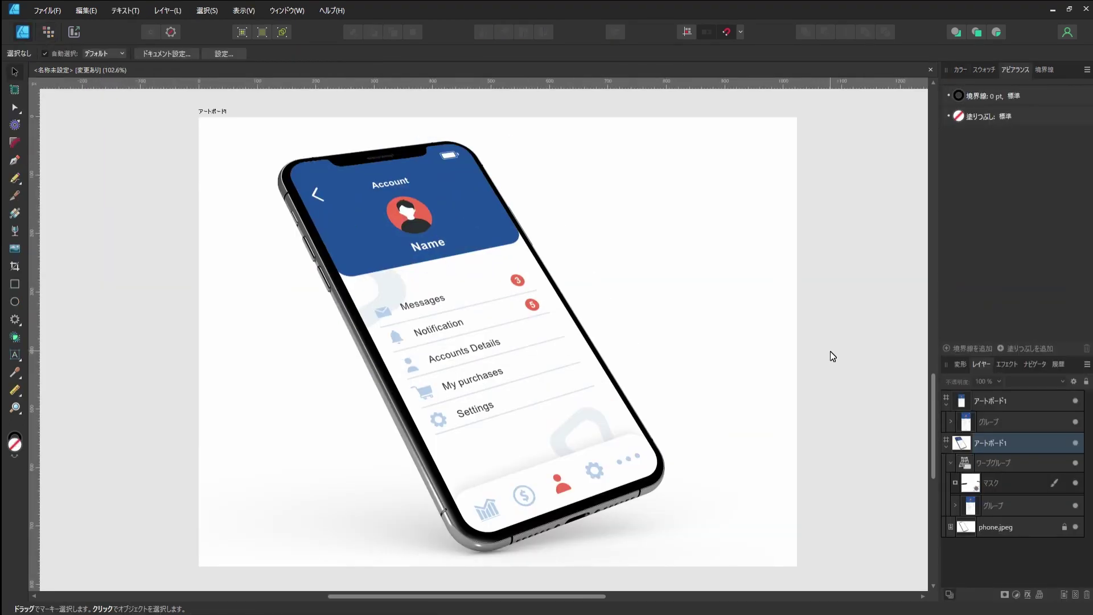